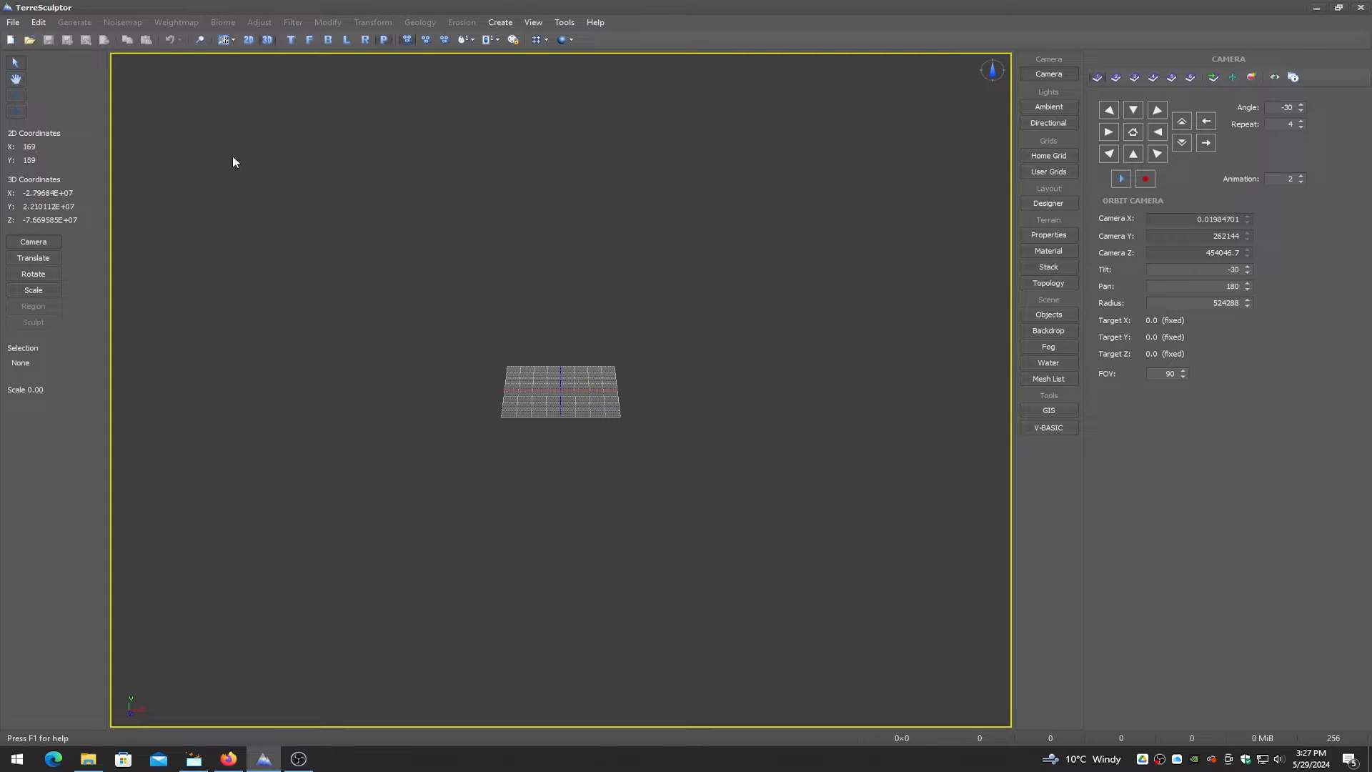
- Create a new project with a 2048×2048 terrain
click(12, 23)
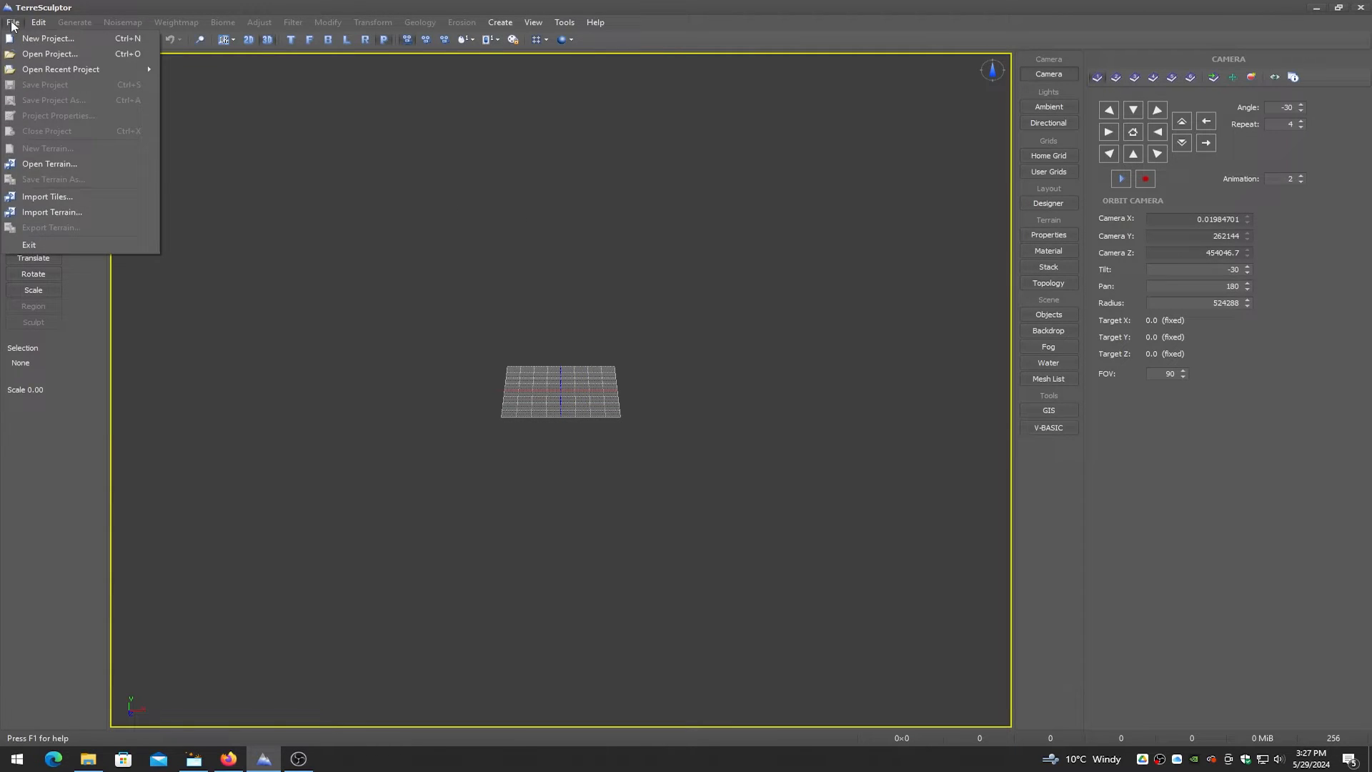
click(35, 36)
click(620, 323)
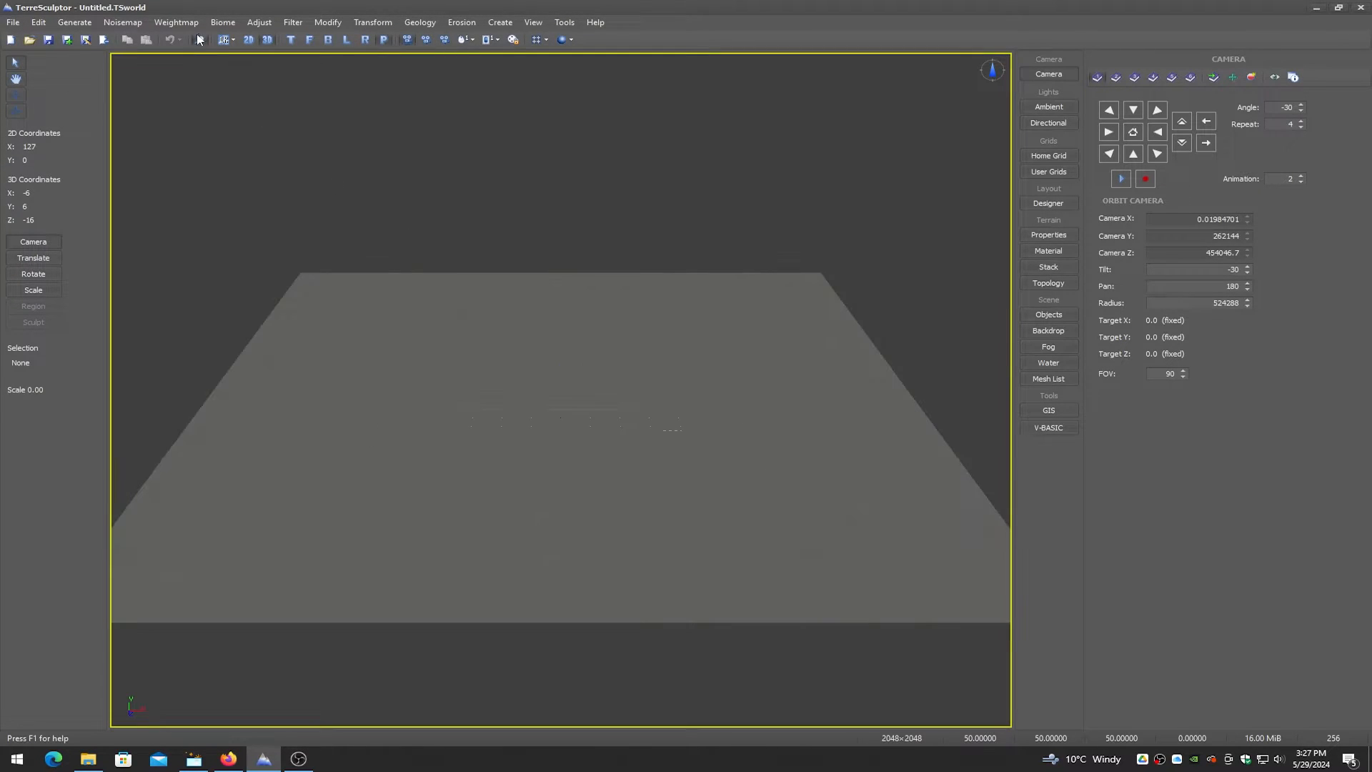
- Generate the terrain with the Billow noisemap generator using the Islands preset
click(122, 22)
click(125, 38)
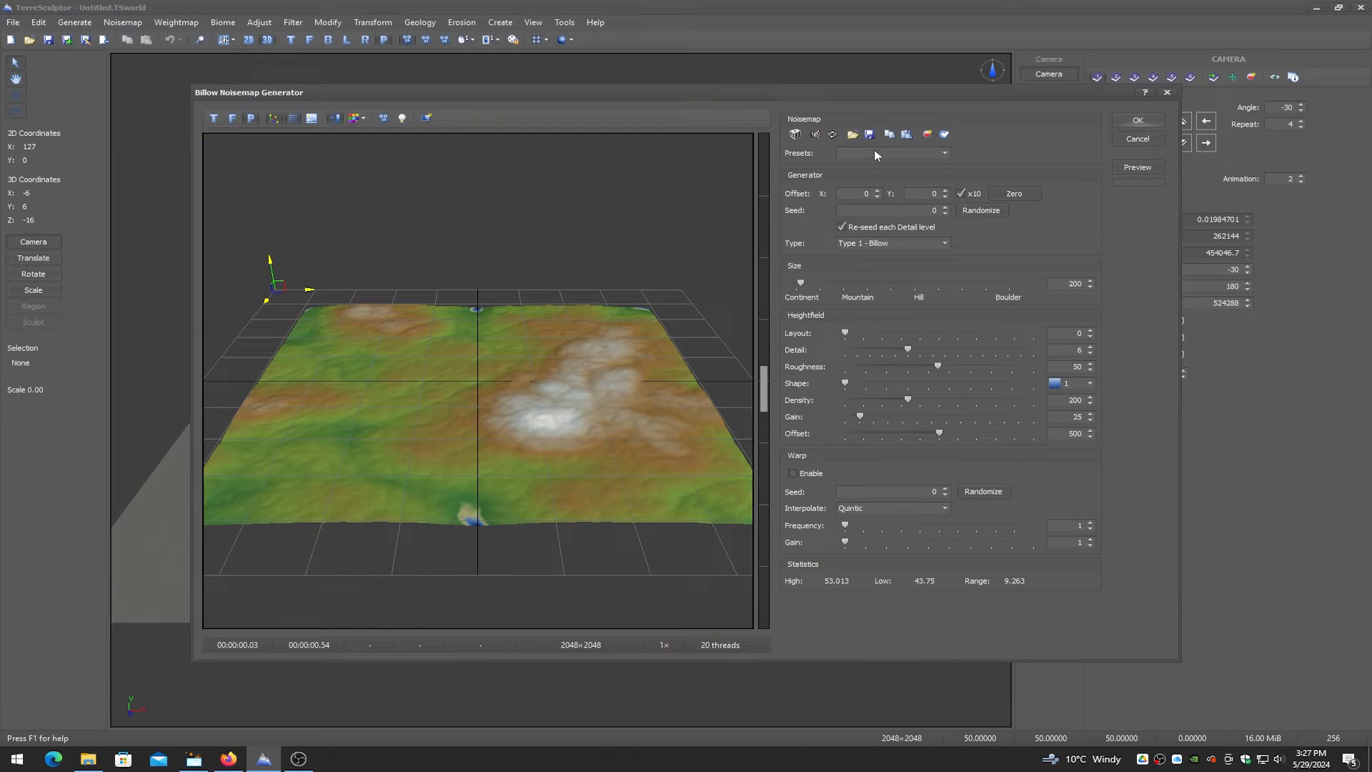
click(873, 151)
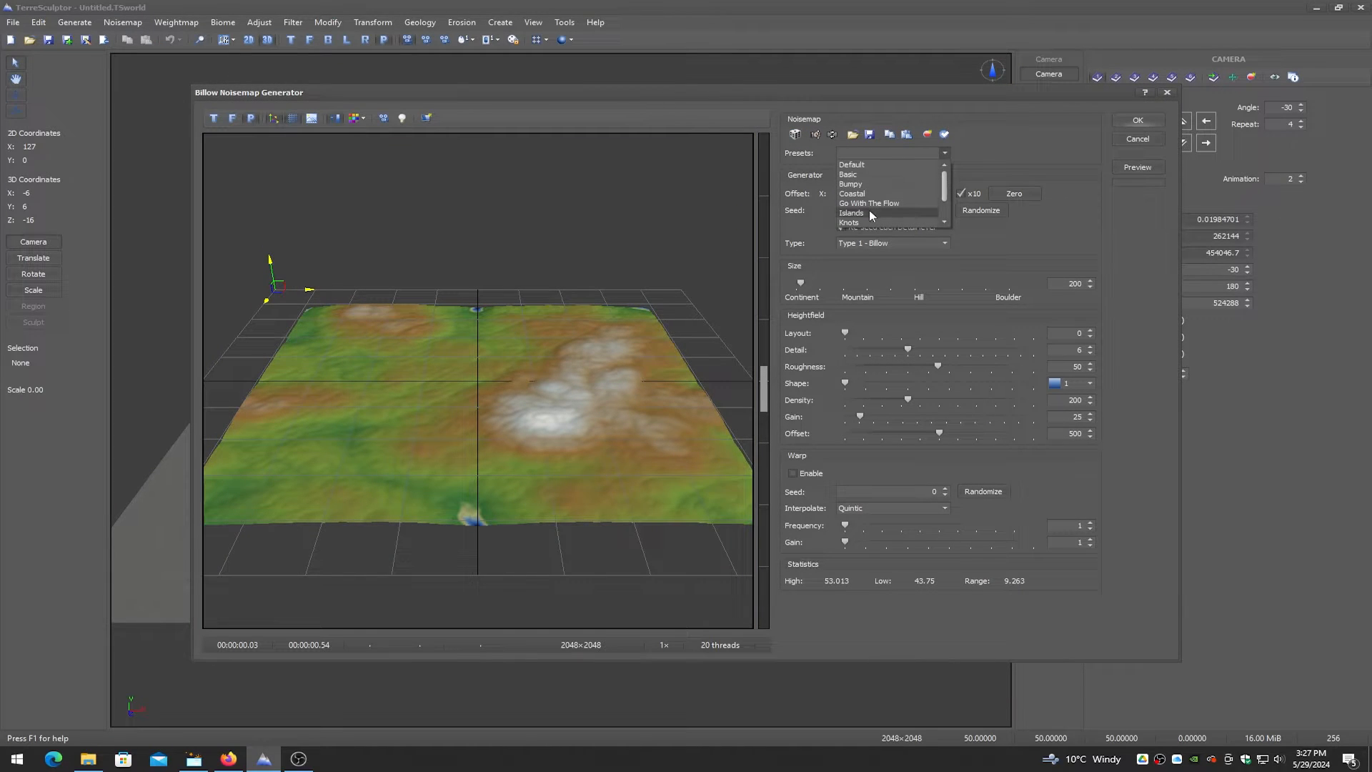
click(867, 212)
click(1137, 120)
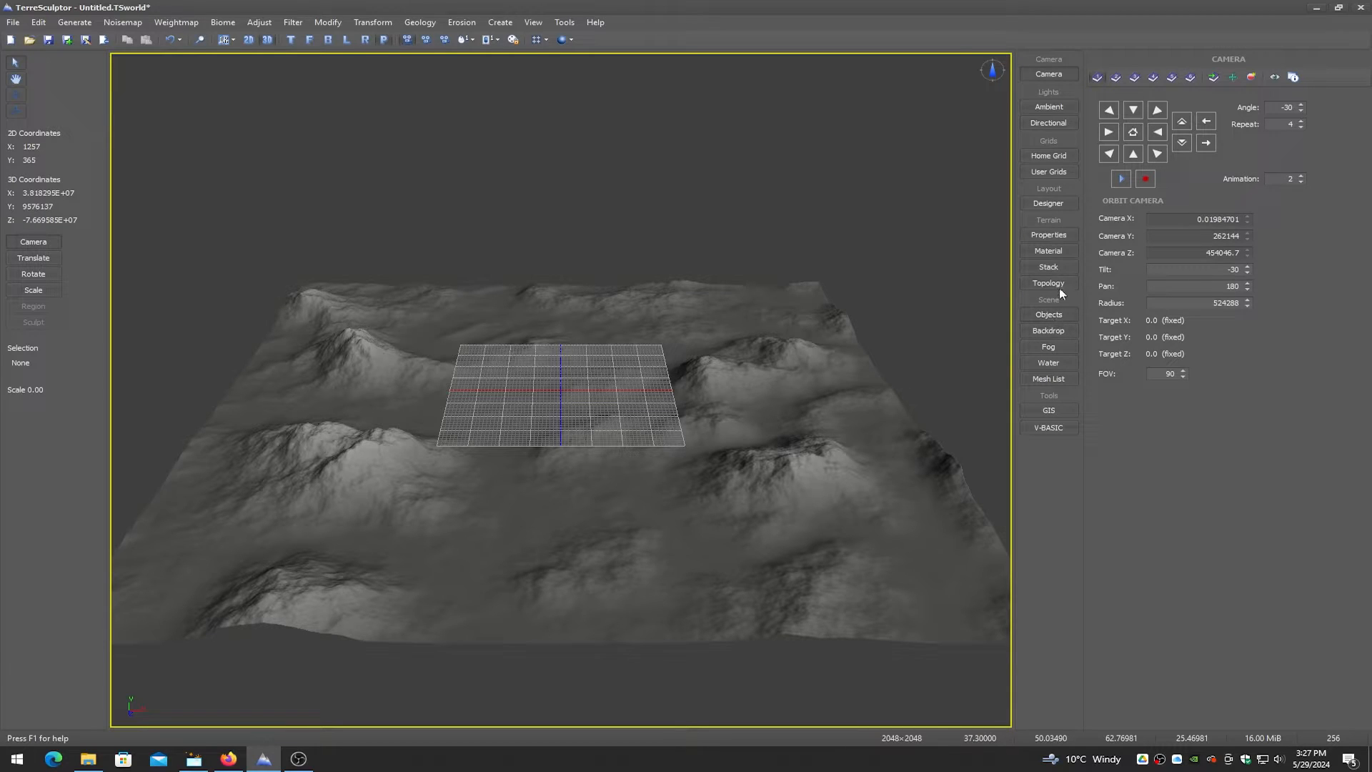
- Set the terrain material to the Earth colorset with auto-ranging enabled, and hide the home grid
click(1048, 251)
click(1174, 103)
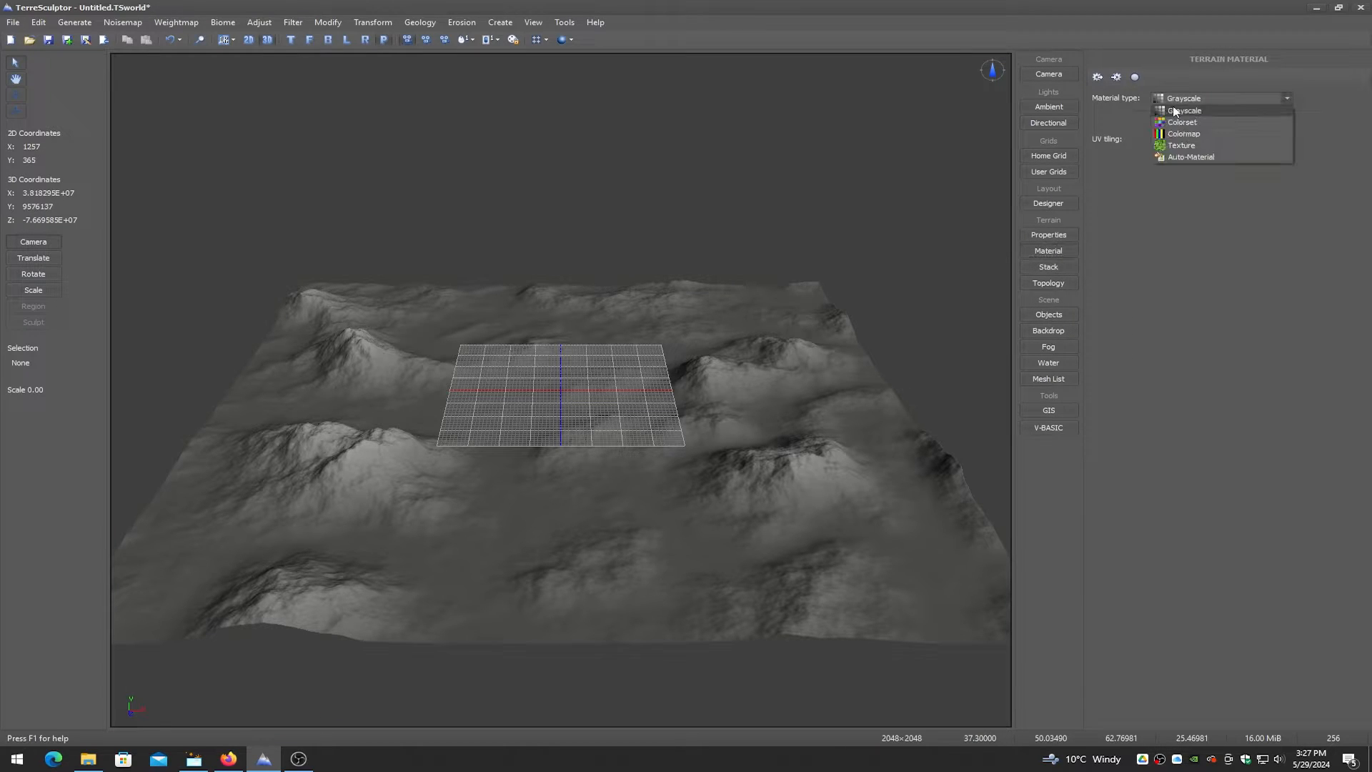
click(1179, 122)
click(1174, 139)
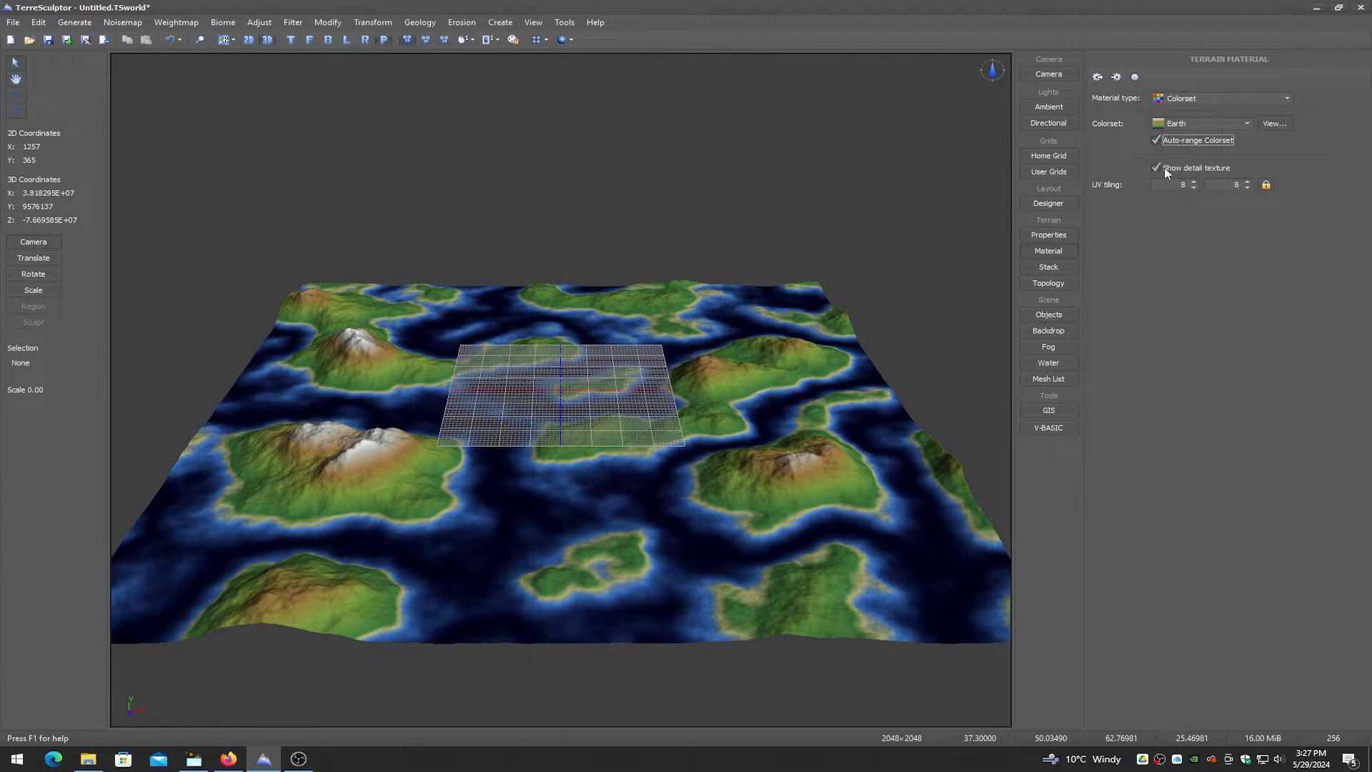
click(1051, 315)
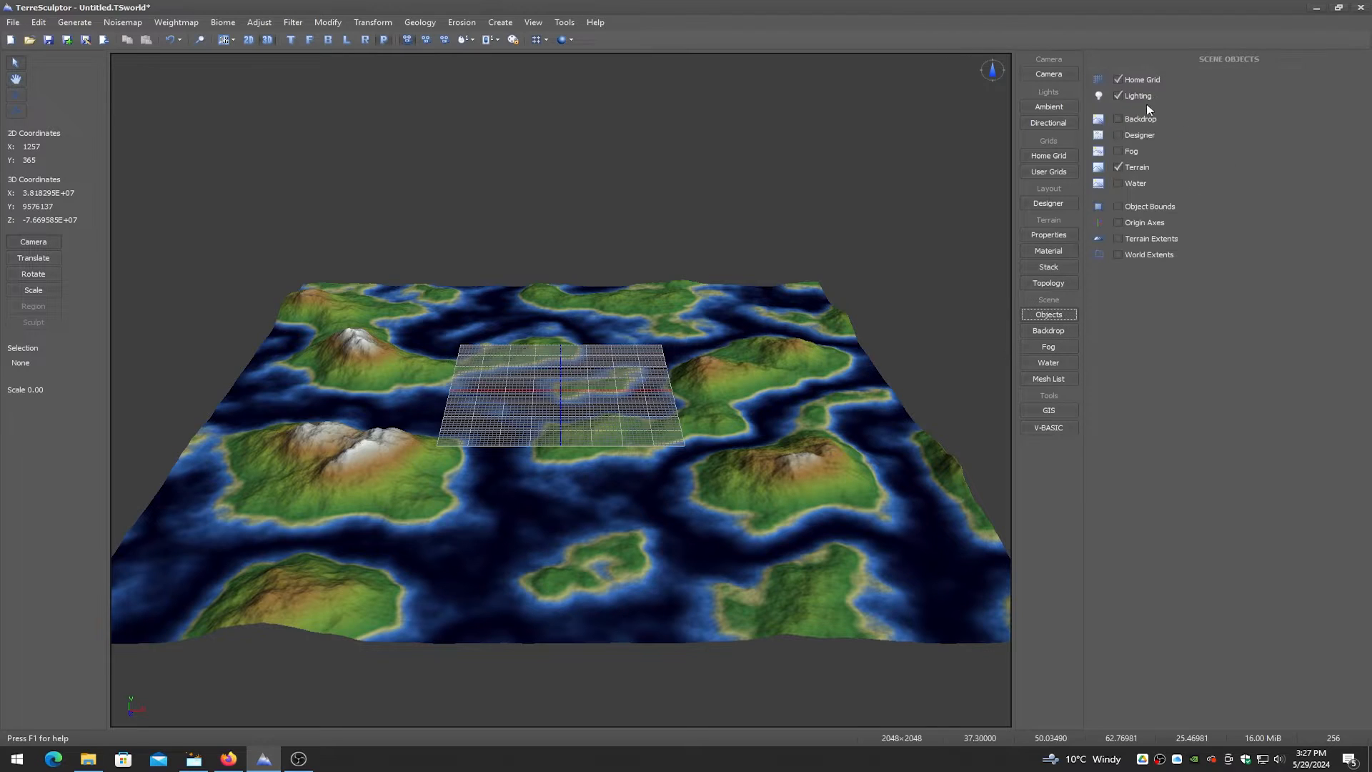
click(1119, 80)
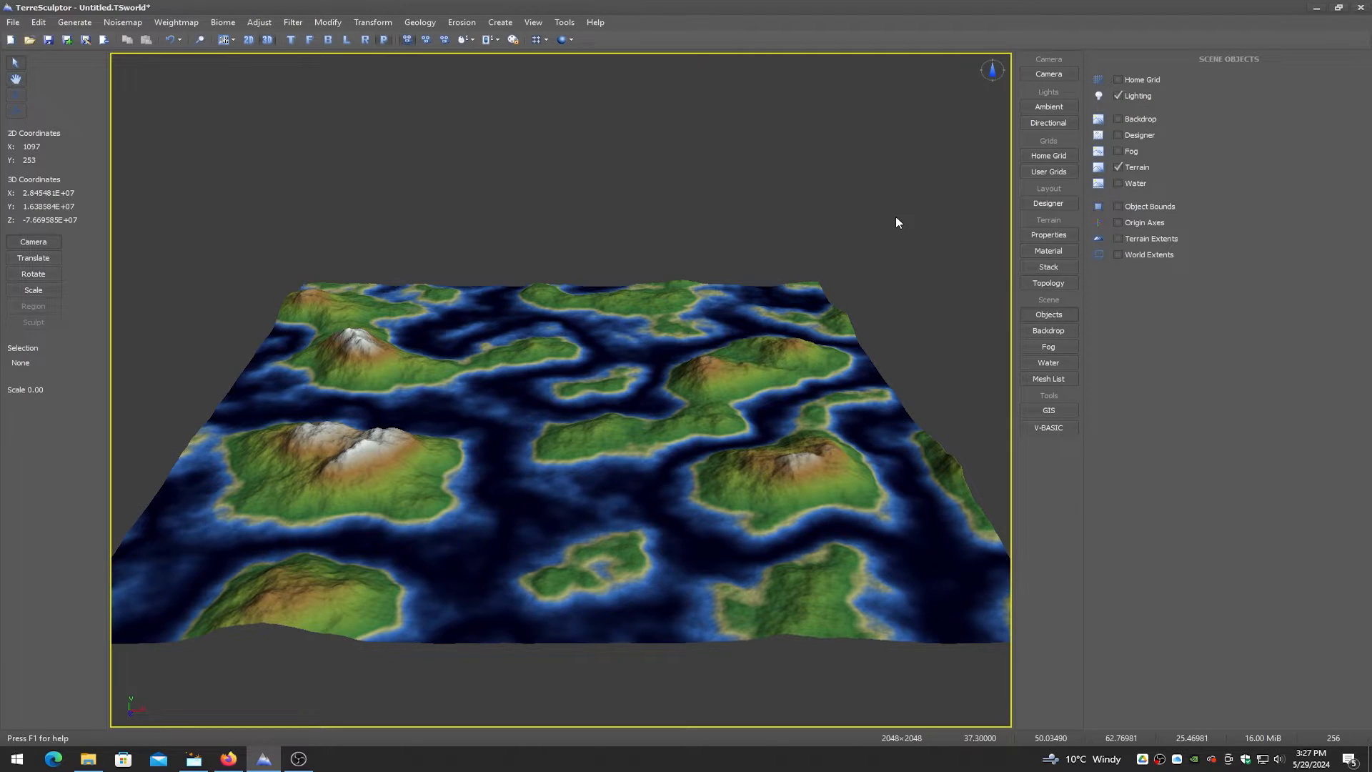
- Look over the parameters of the Beach Island and Beach Mountain biomes, closing each without applying it
click(227, 23)
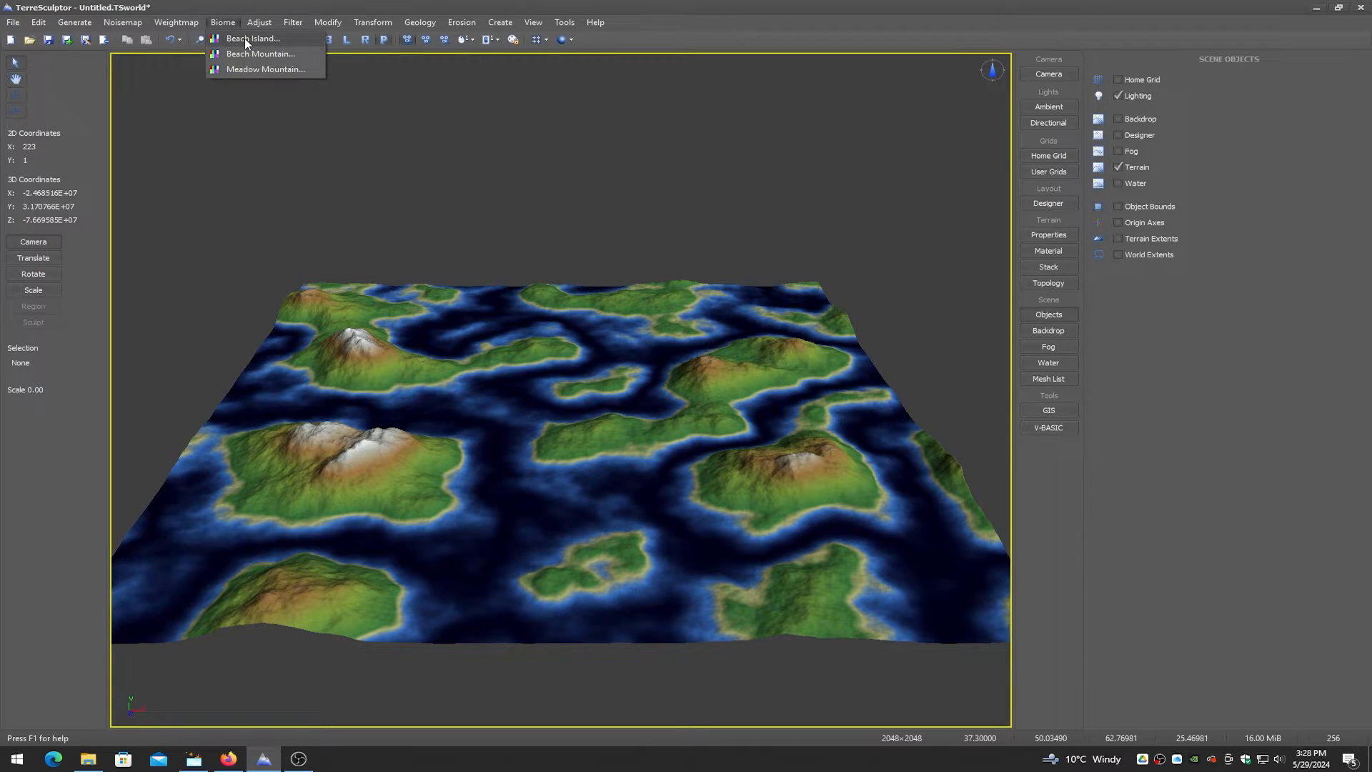
click(245, 37)
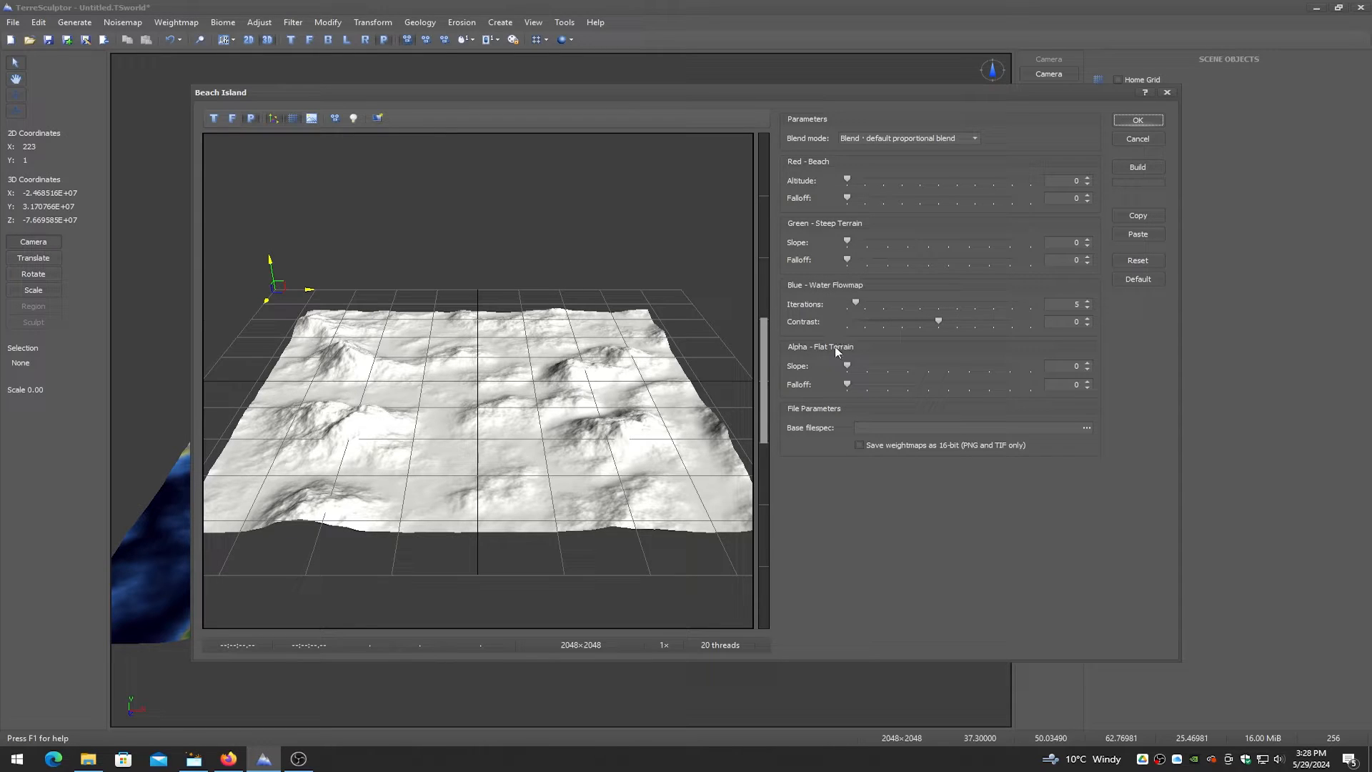
click(1138, 139)
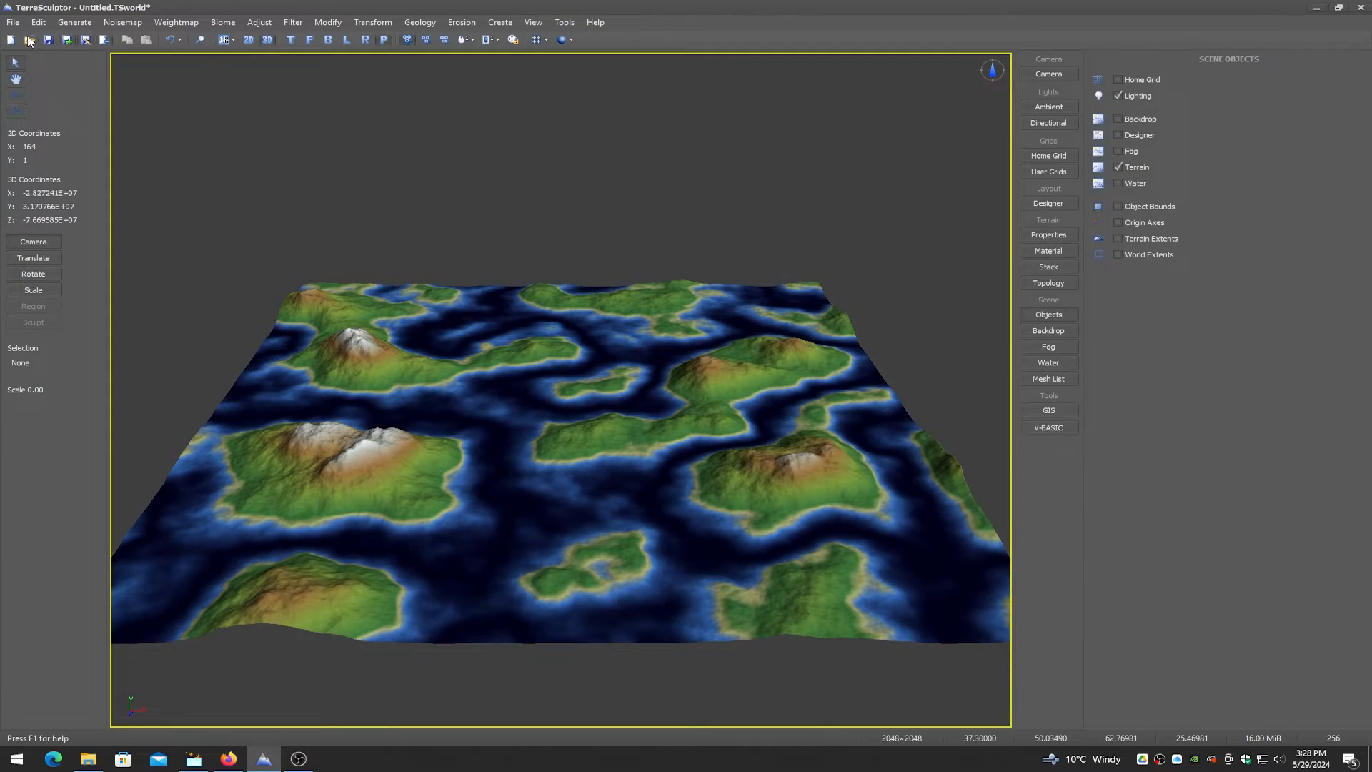
click(223, 22)
click(247, 54)
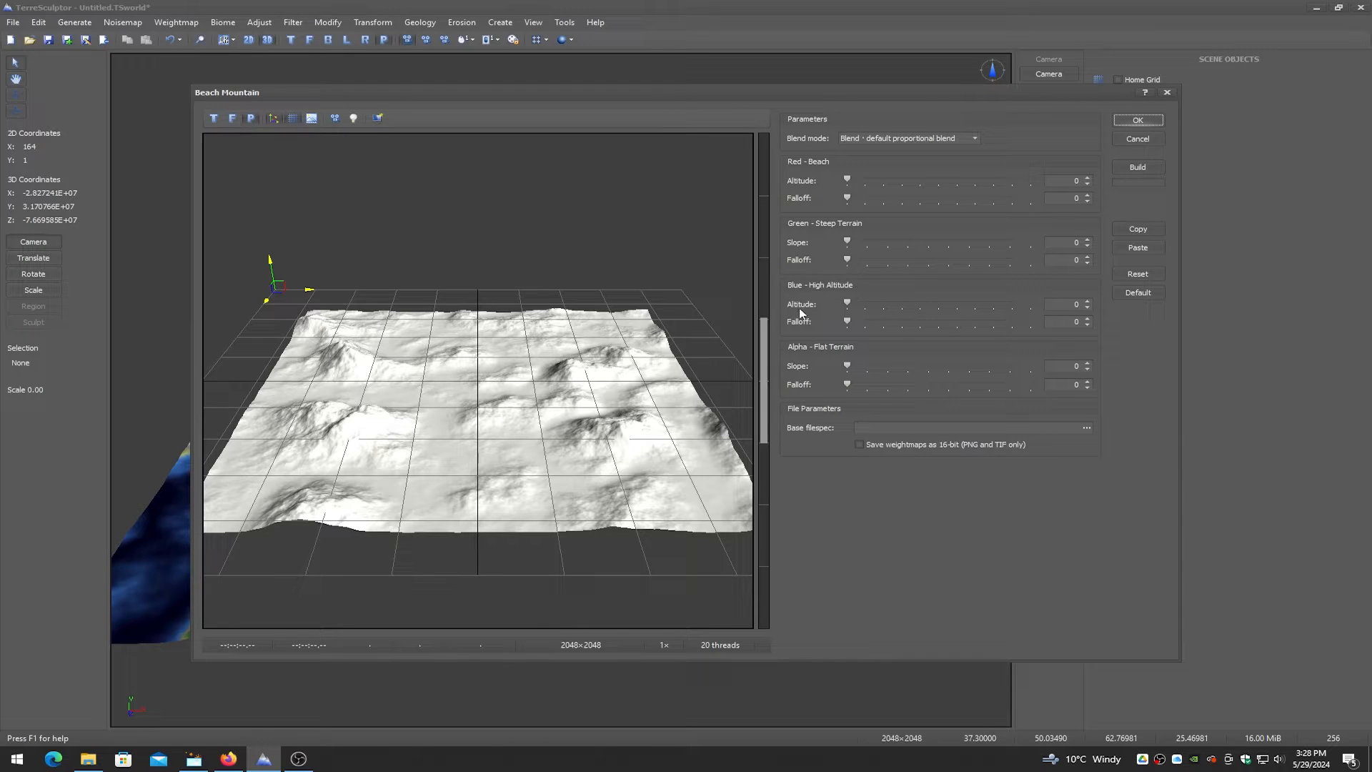
click(1137, 139)
- Start a Beach Island biome and set its red beach channel to altitude 35 and falloff 5
click(223, 22)
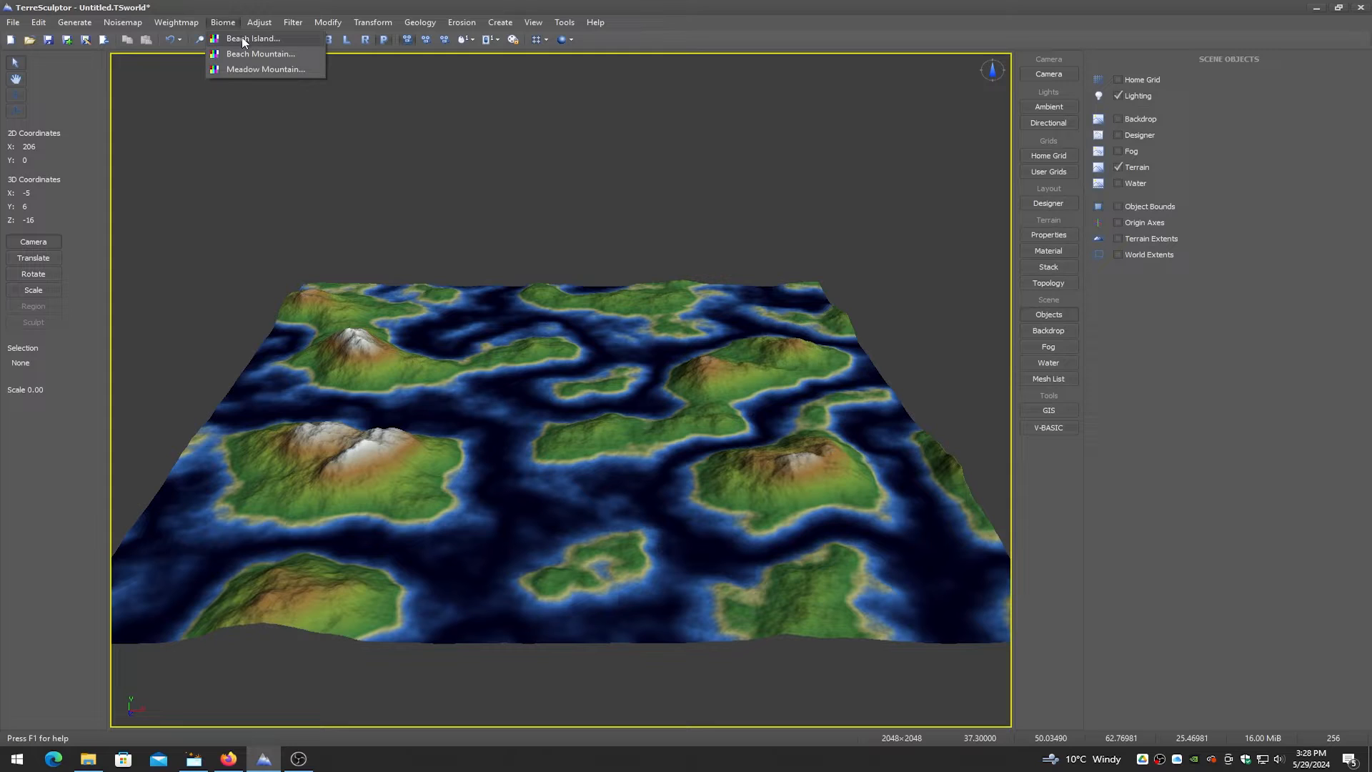
click(243, 39)
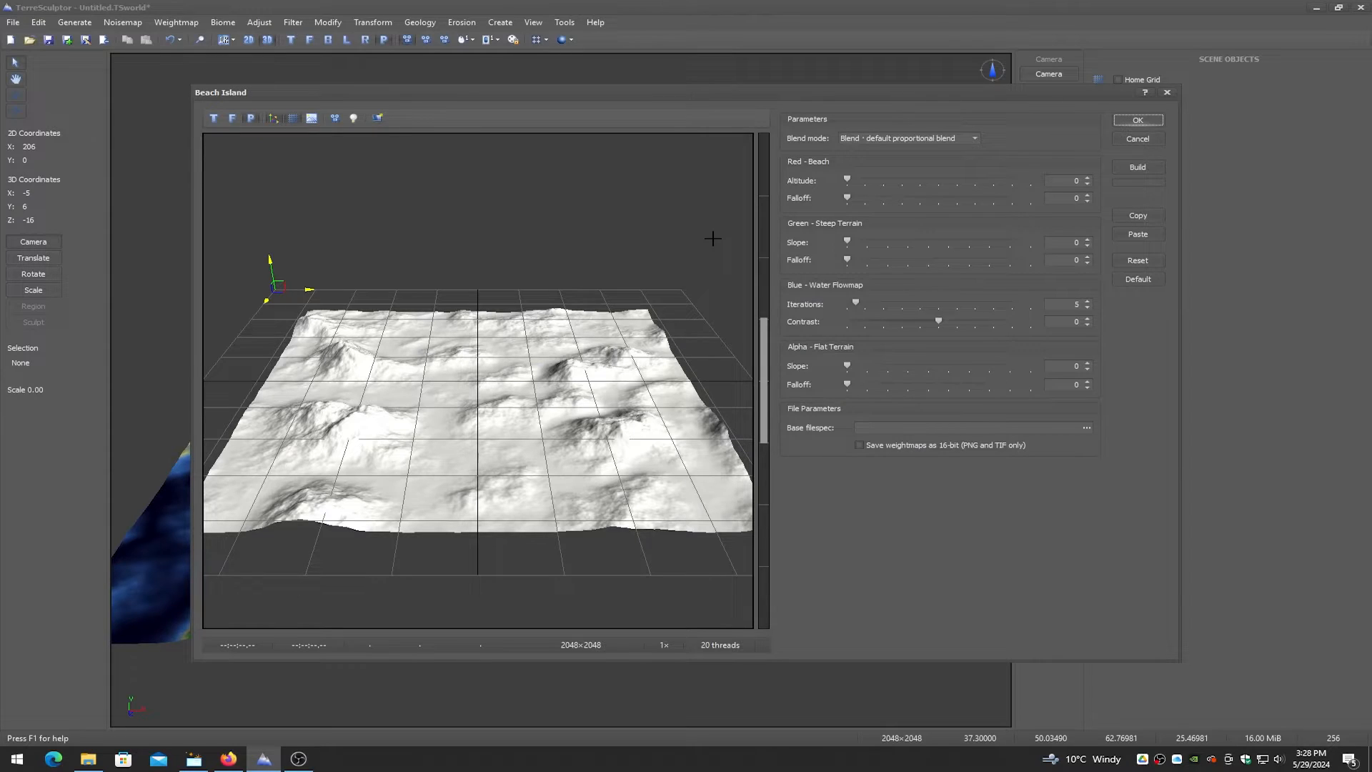
click(713, 238)
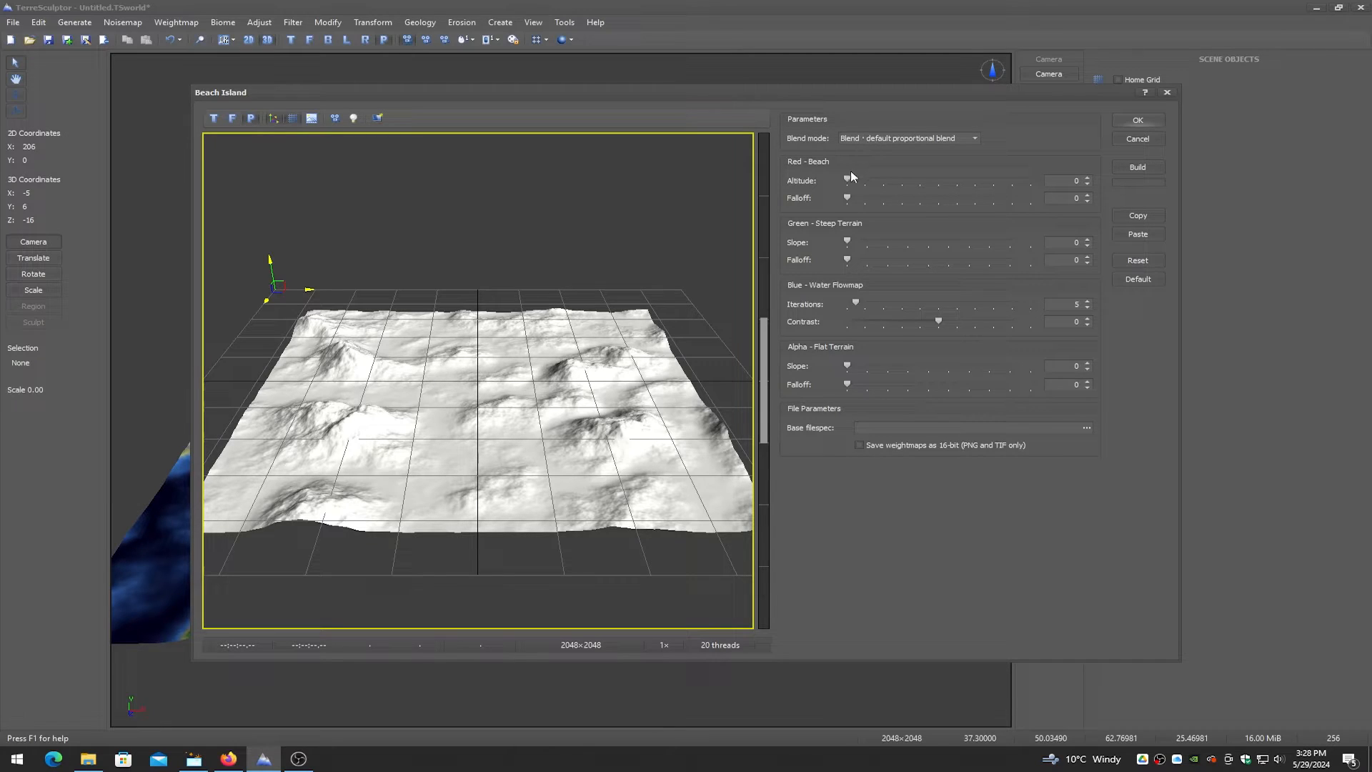
drag(850, 176, 943, 180)
drag(848, 200, 865, 201)
click(1087, 202)
click(1088, 202)
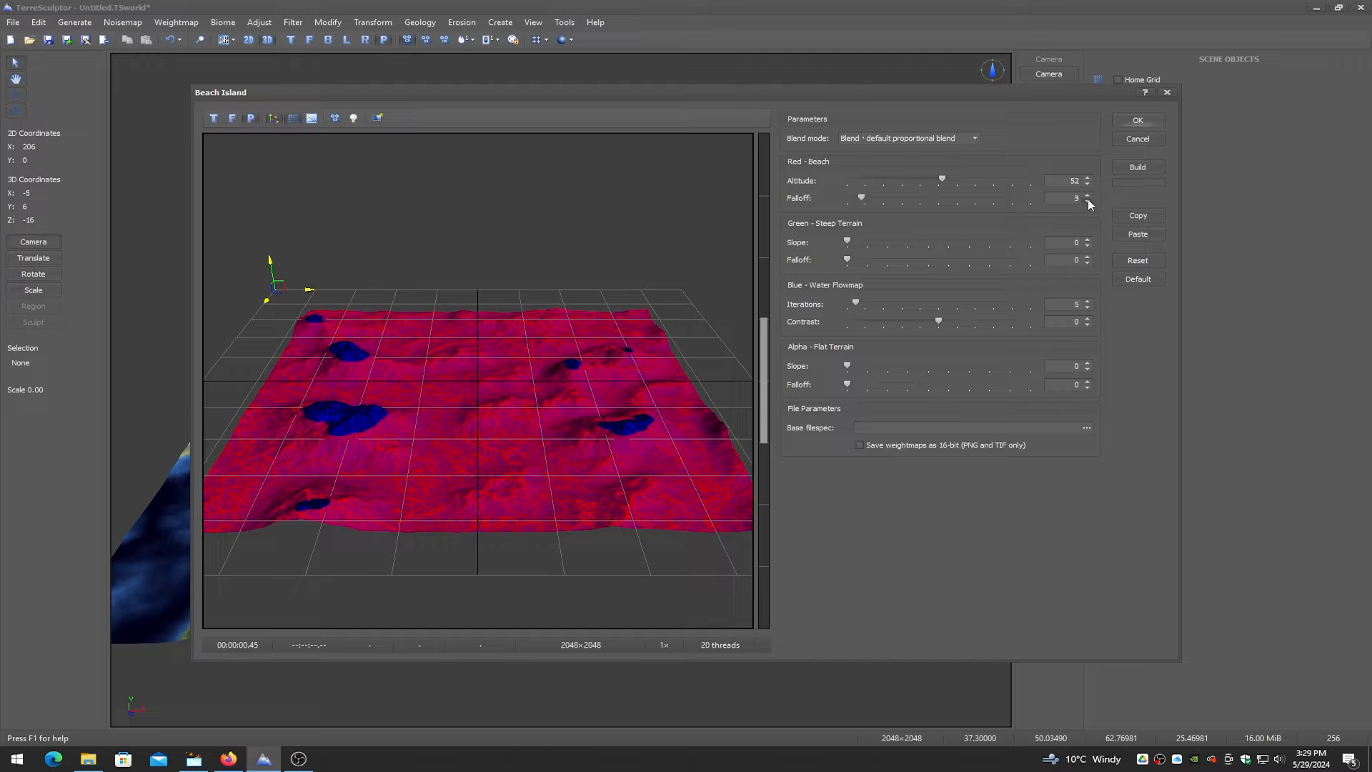
click(1088, 202)
click(1088, 203)
drag(938, 180, 912, 182)
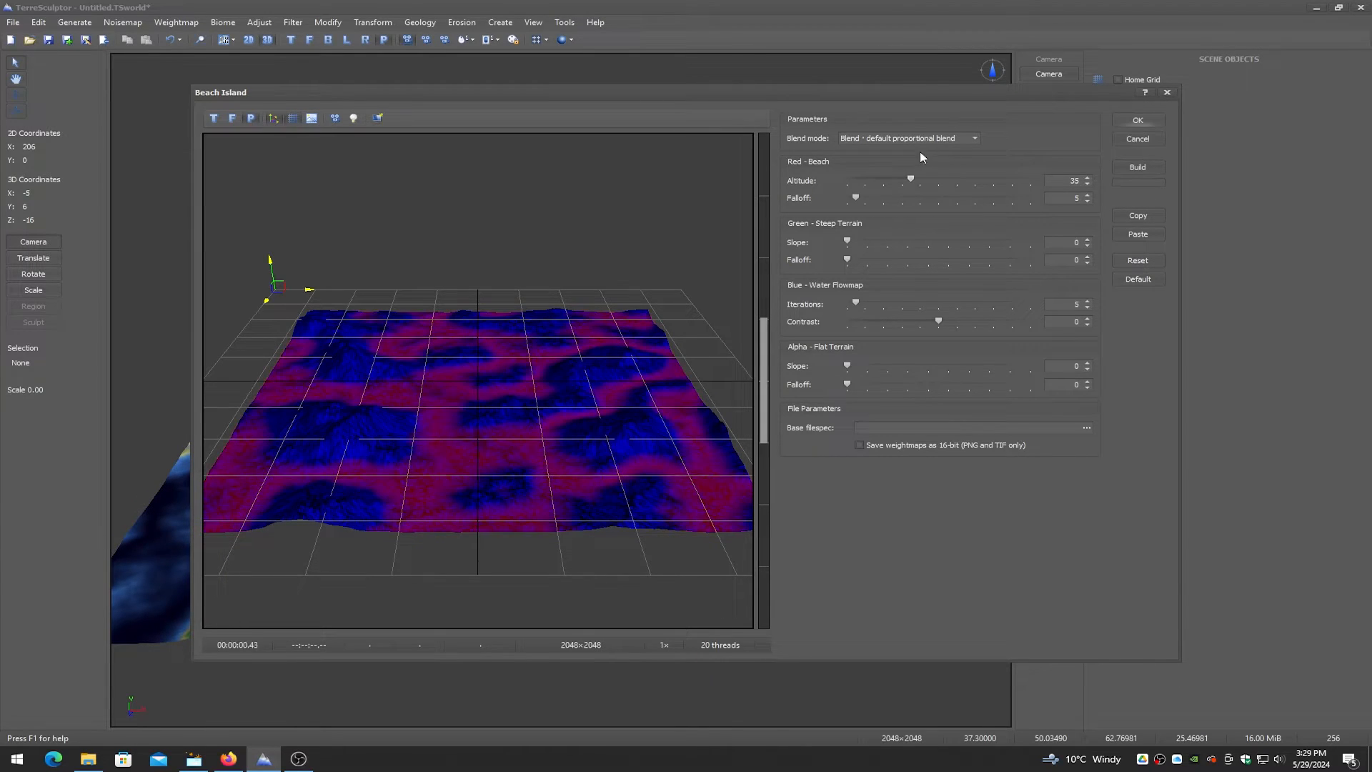
- Set the blend mode to the R>G>B priority mask and the green steep terrain channel to slope 59 and falloff 26
click(873, 138)
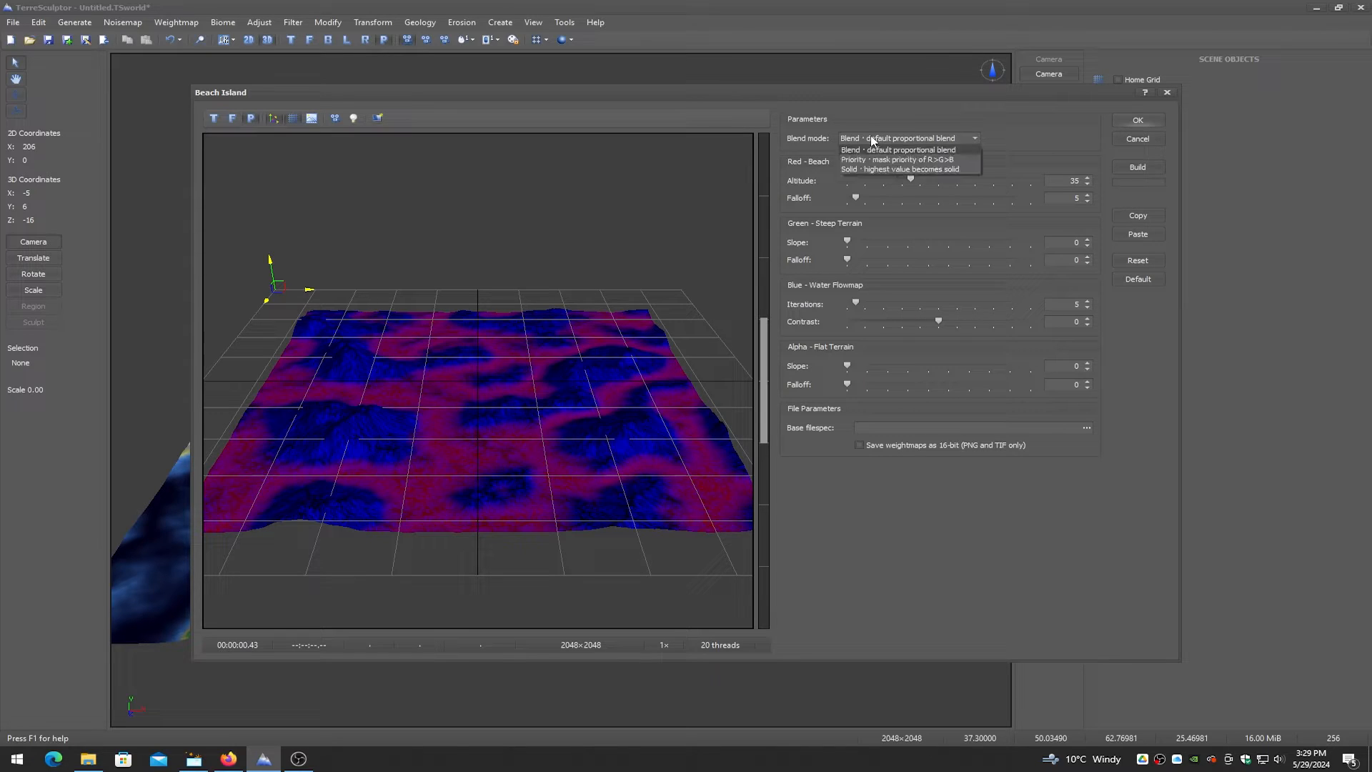
click(873, 159)
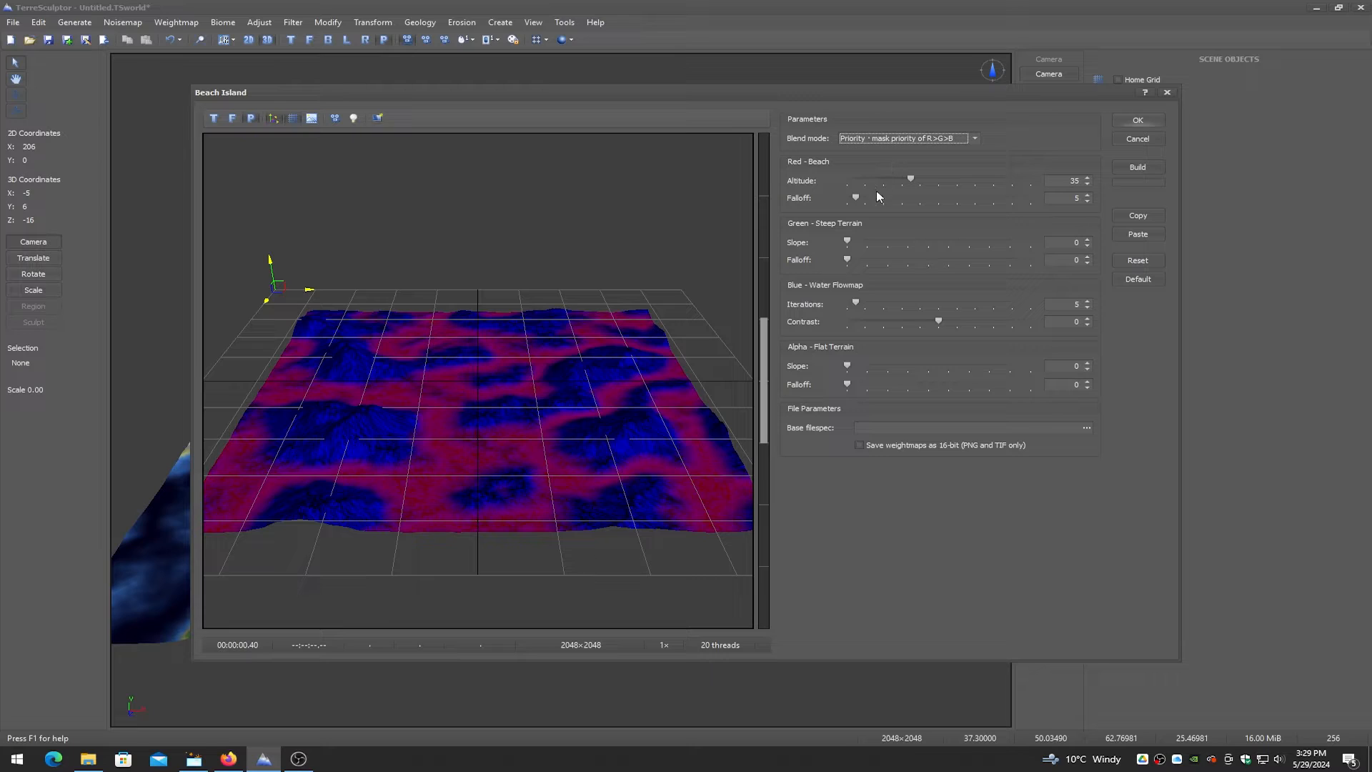
drag(847, 240, 866, 261)
drag(906, 243, 929, 243)
drag(953, 241, 984, 242)
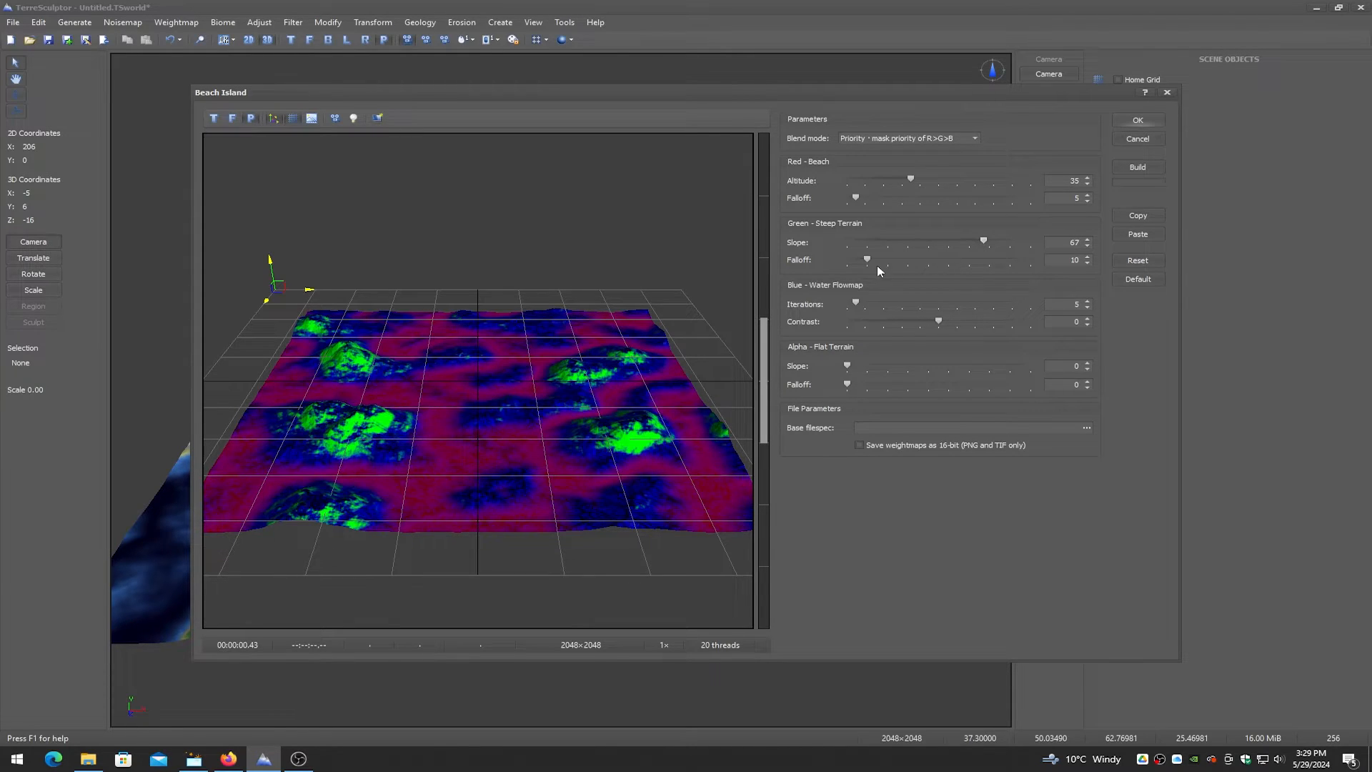
drag(870, 262, 900, 263)
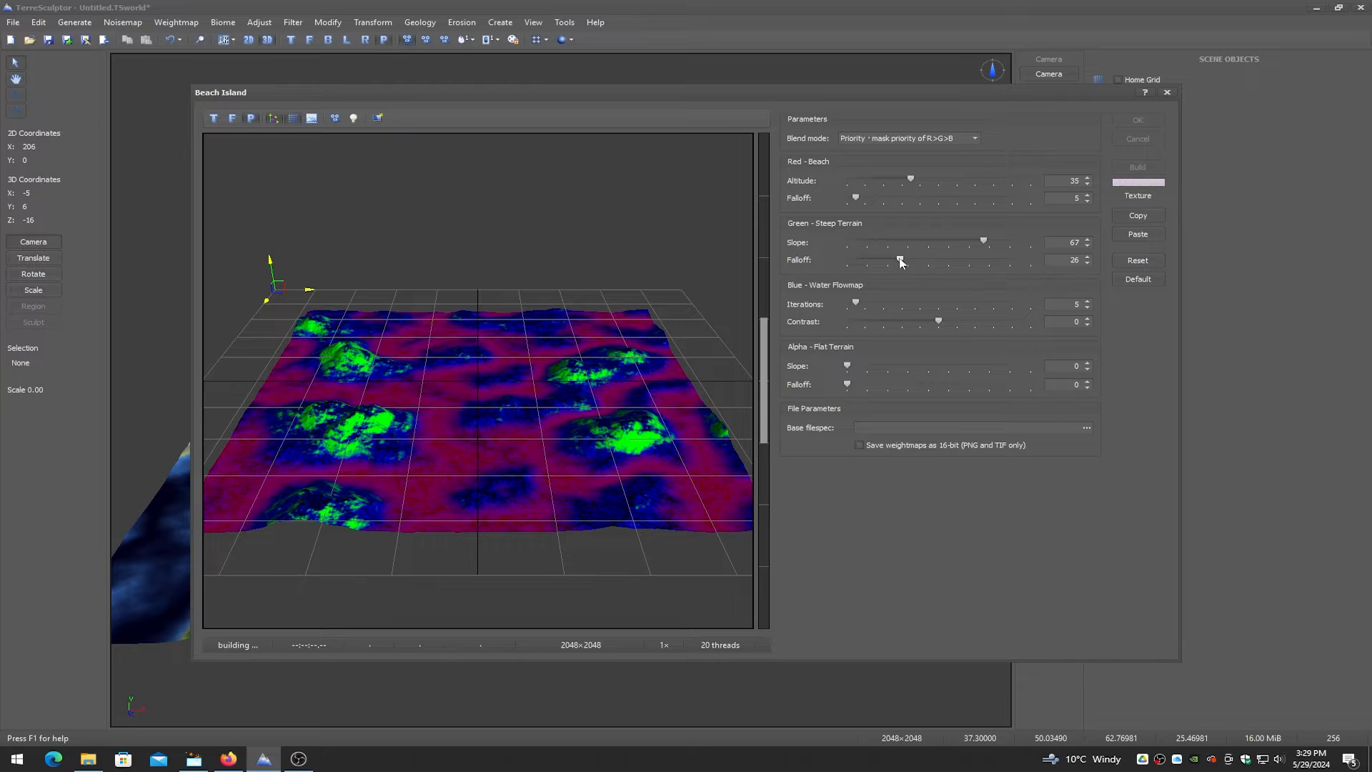
drag(986, 245, 976, 246)
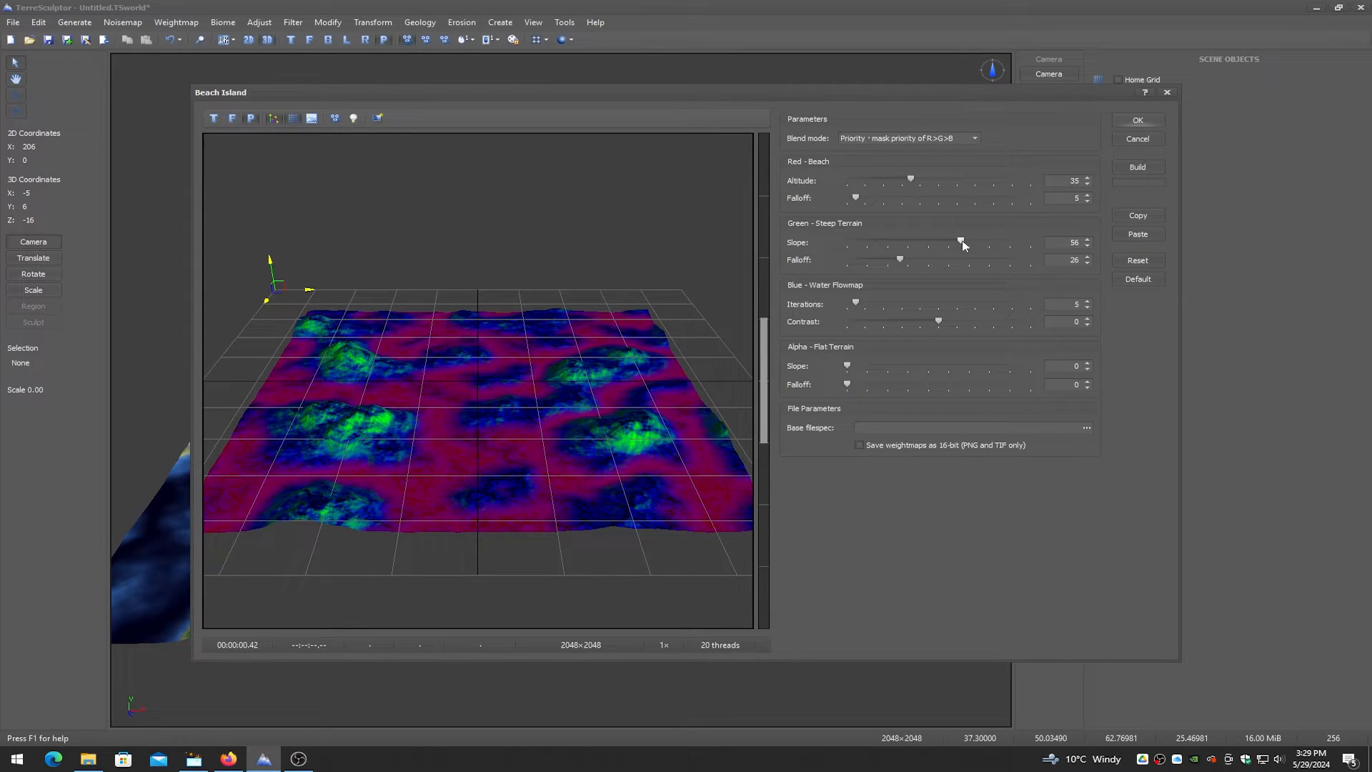
drag(966, 240, 968, 241)
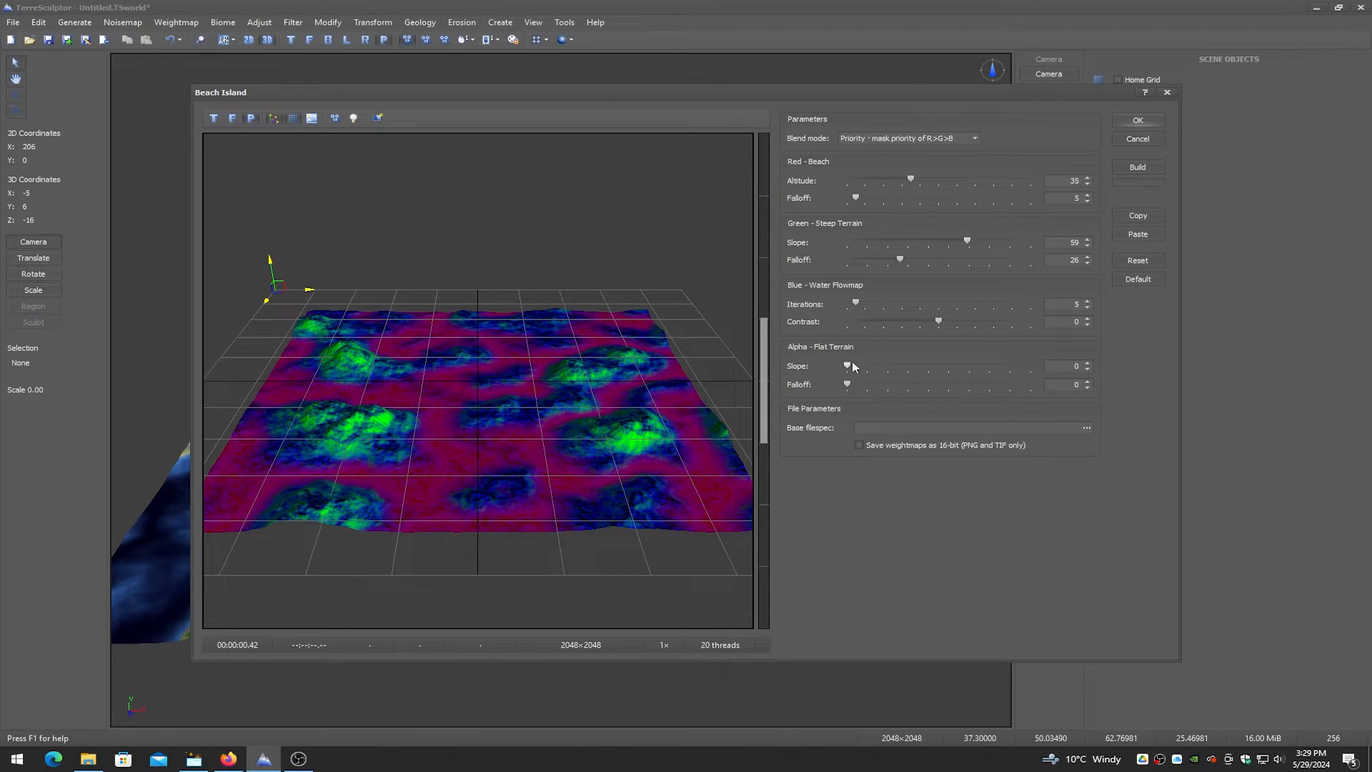
- Set the alpha flat terrain channel to slope 14 and falloff 10
drag(847, 385, 900, 370)
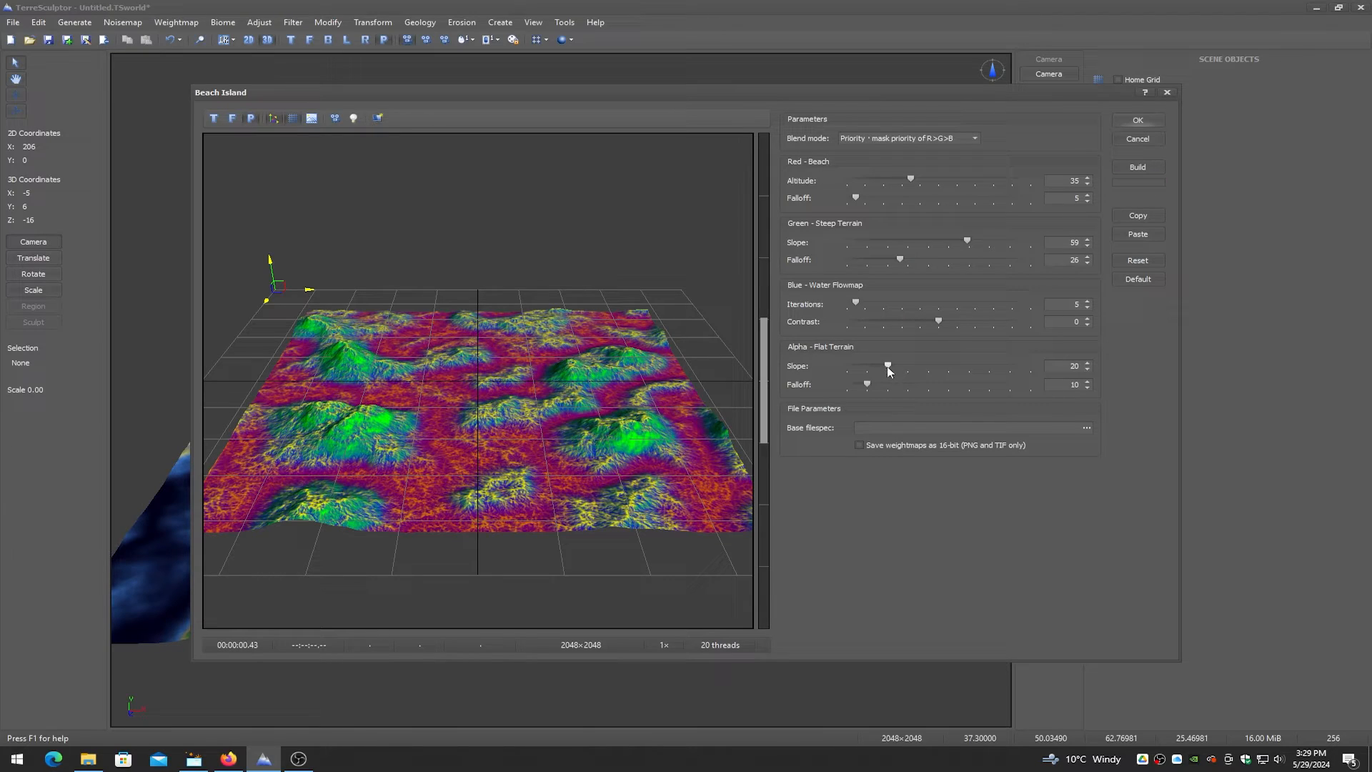
drag(889, 365, 878, 368)
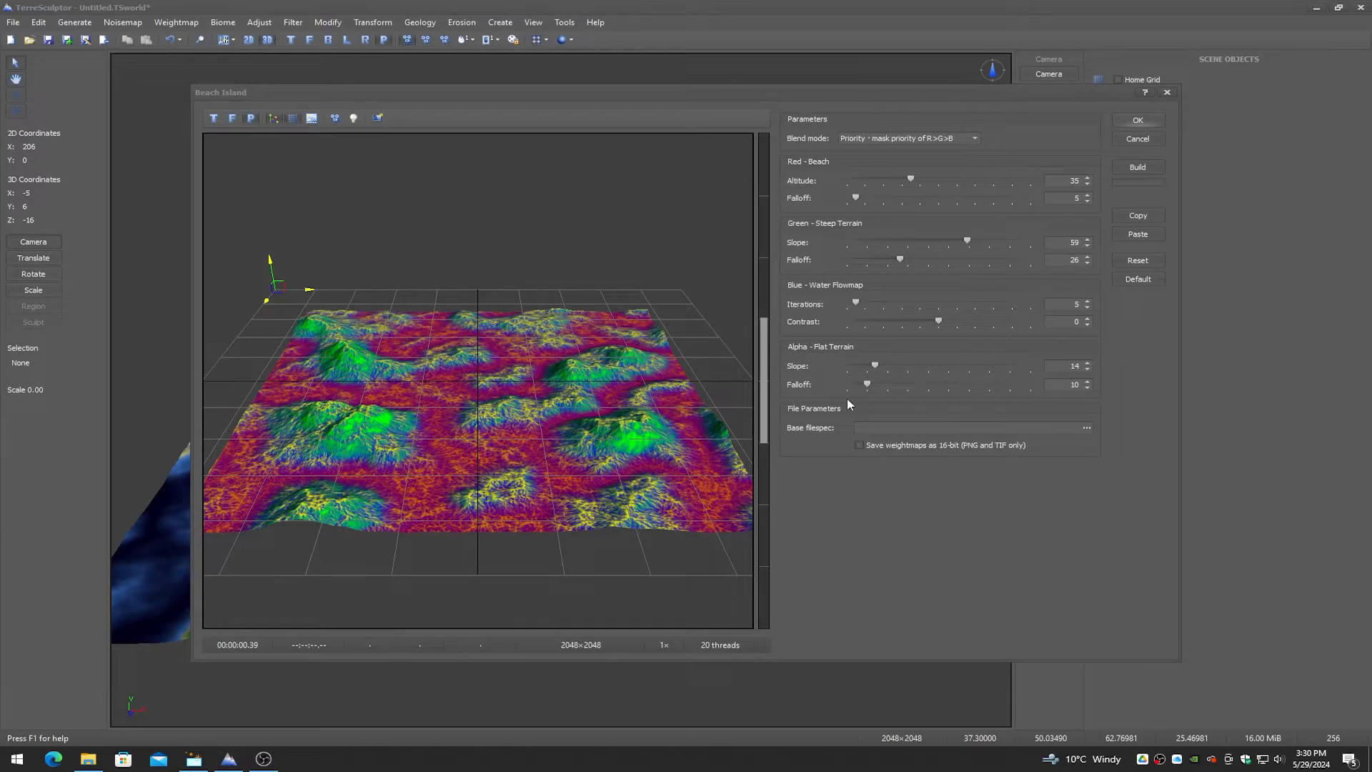
drag(579, 390, 541, 418)
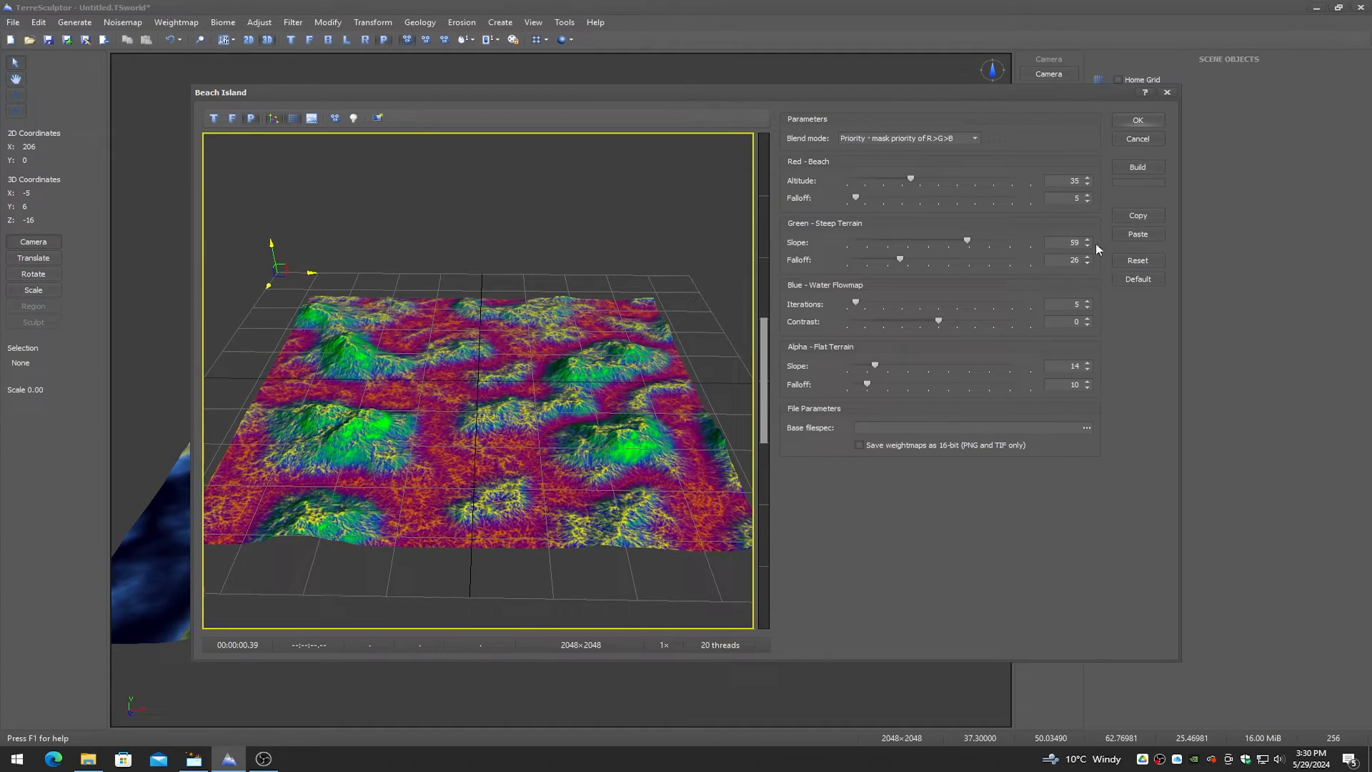
- Set the base output file to the PNG MySplatmap in the Pictures folder and build the weightmaps and splatmap
click(1089, 427)
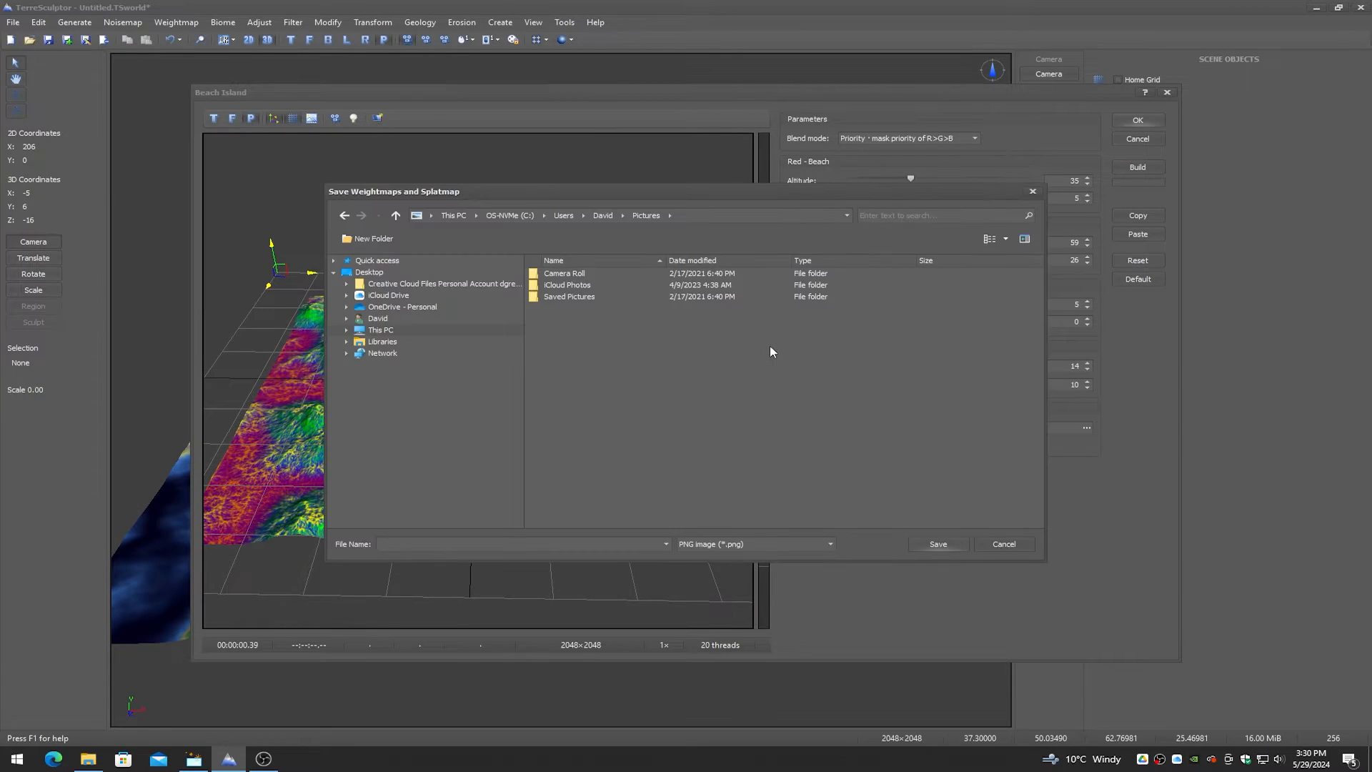
click(564, 544)
text(MySplatmap)
click(938, 544)
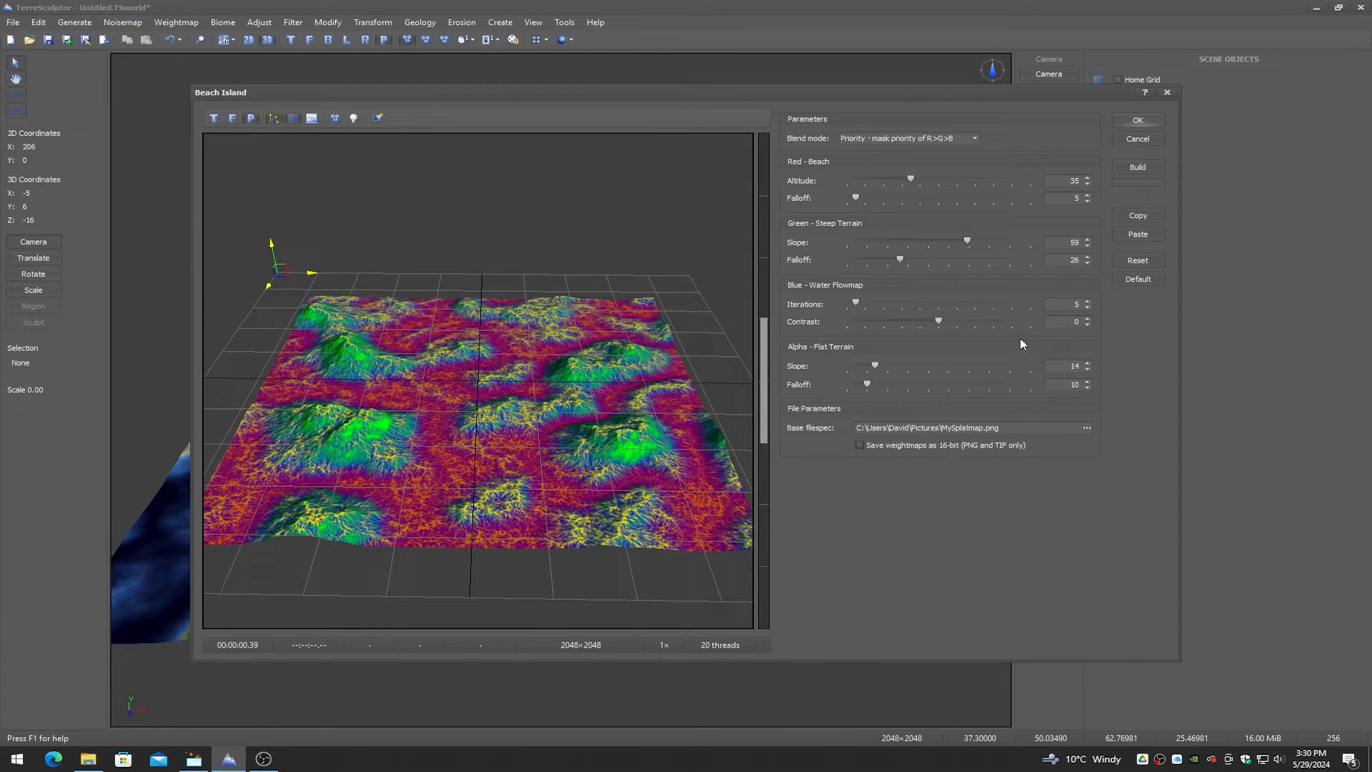
click(1137, 167)
- Switch to the Pictures folder in File Explorer and view the exported MySplatmap beach, steep and flowmap weightmap images
click(85, 760)
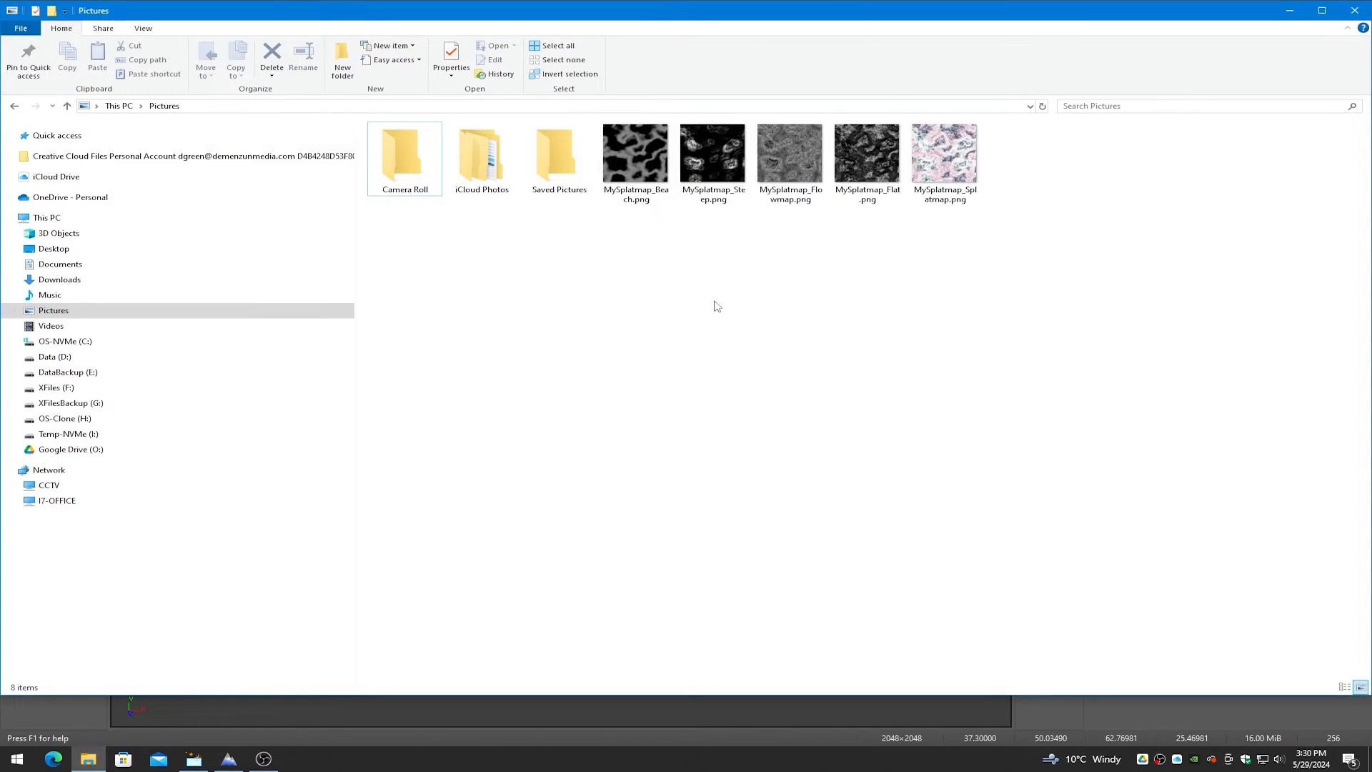
double_click(650, 172)
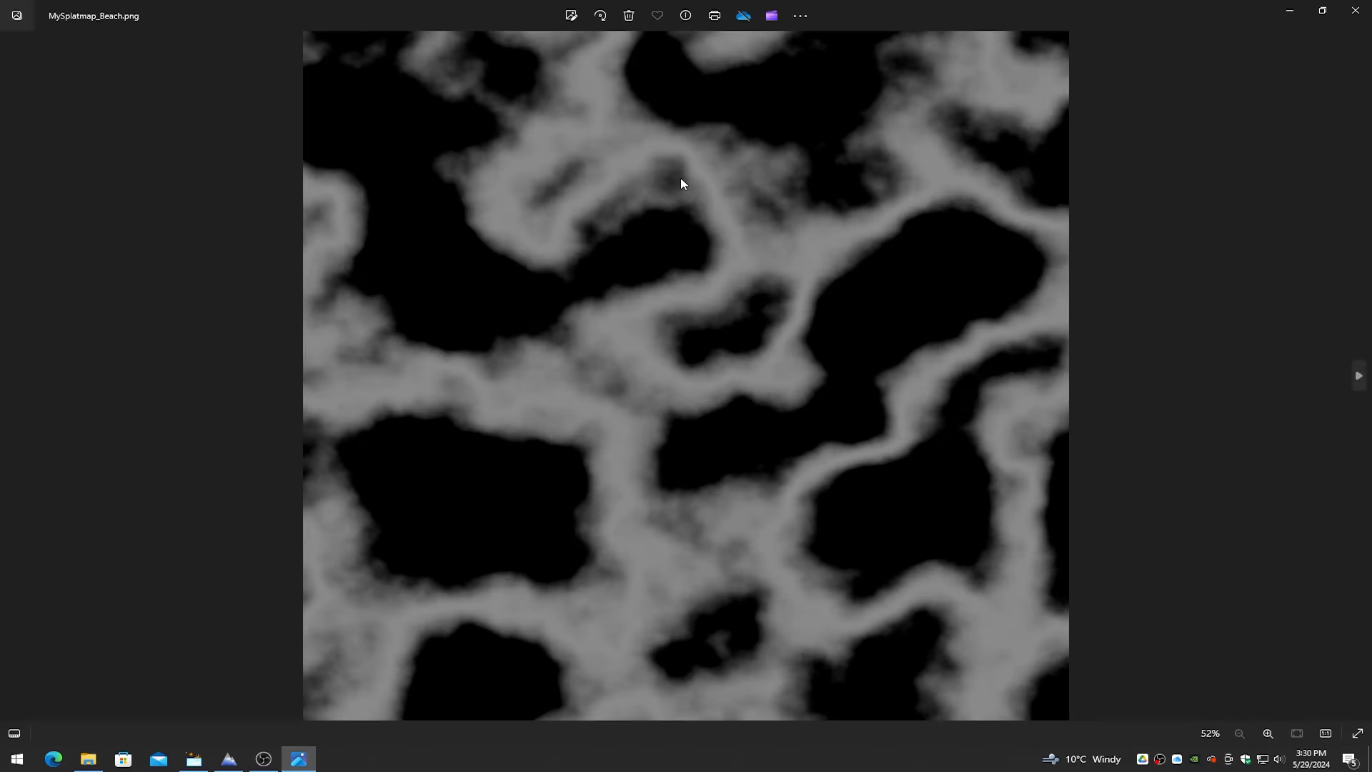
click(1354, 11)
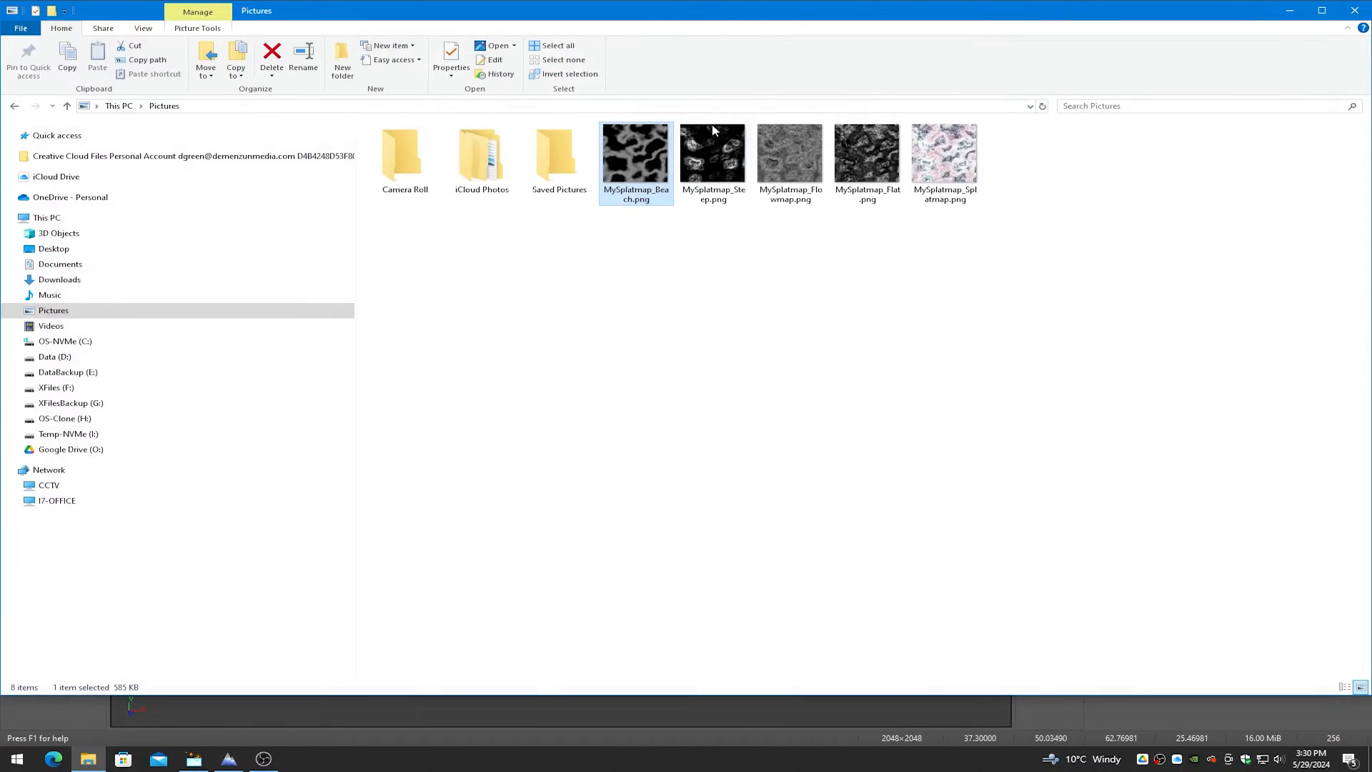
double_click(686, 152)
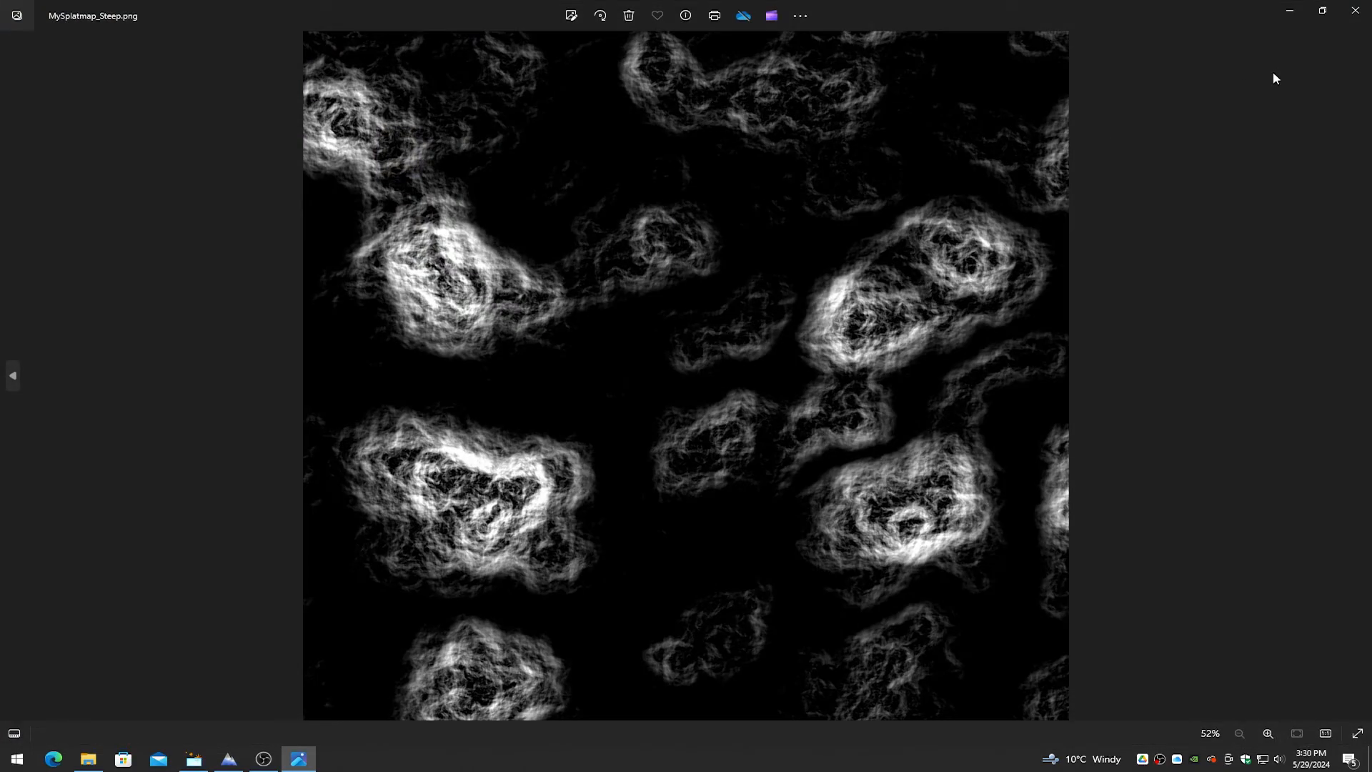
click(1355, 11)
double_click(780, 156)
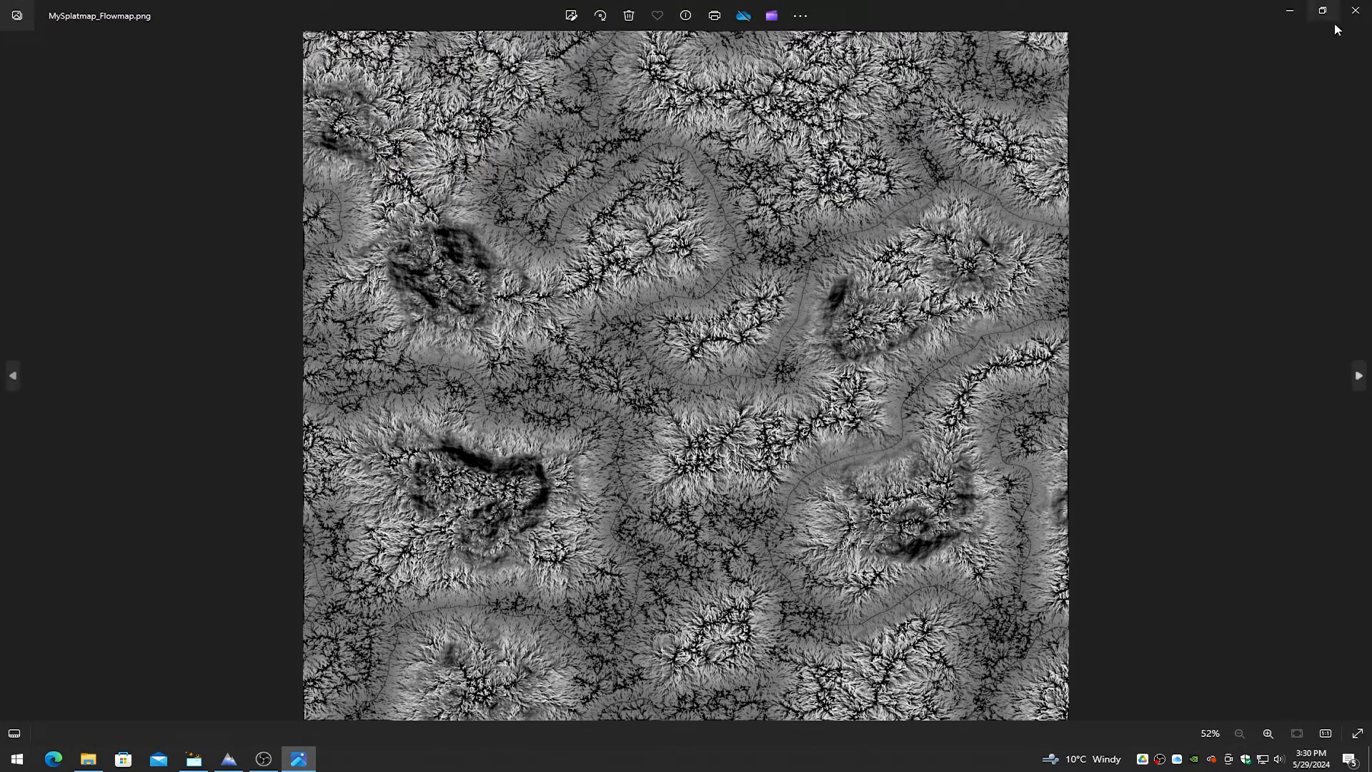
click(1354, 10)
- View the MySplatmap flat weightmap and splatmap images, then return to TerreSculptor and close the Beach Island biome
click(928, 158)
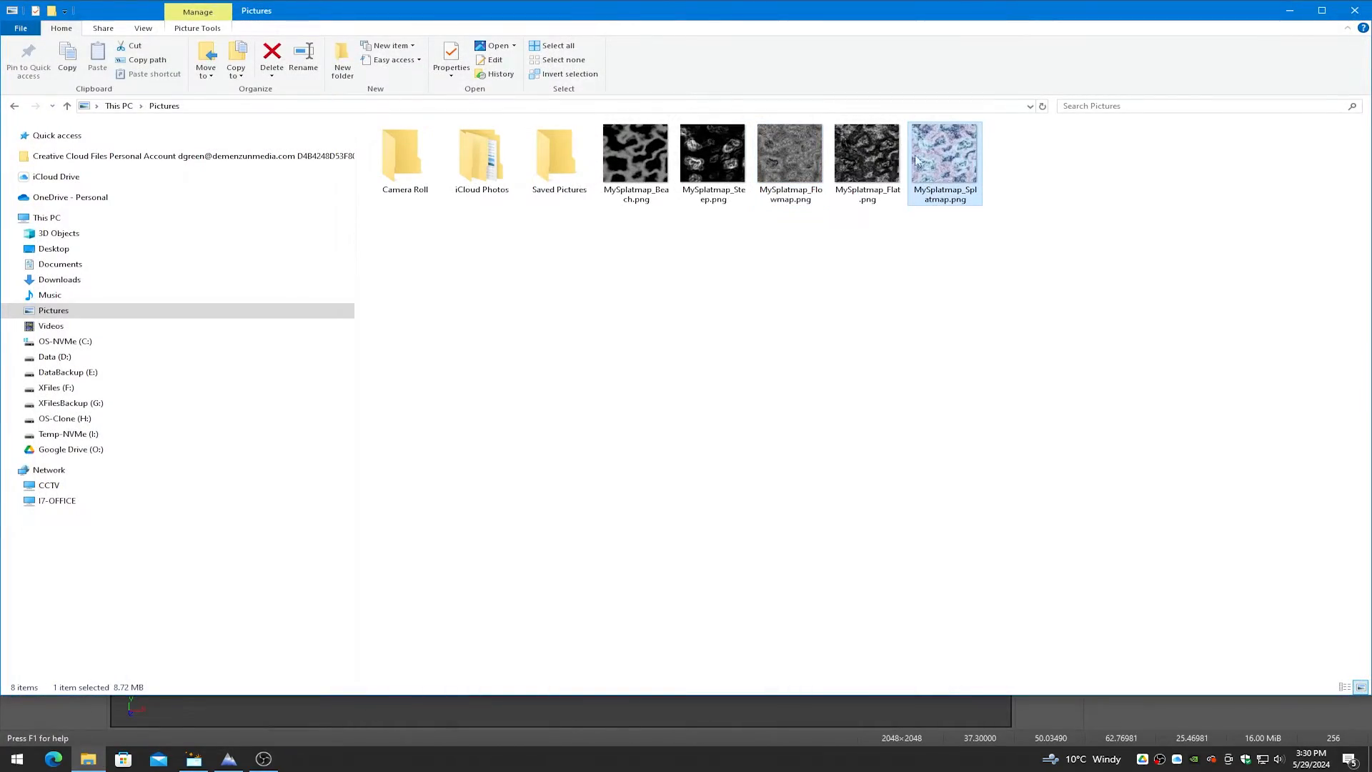
double_click(866, 155)
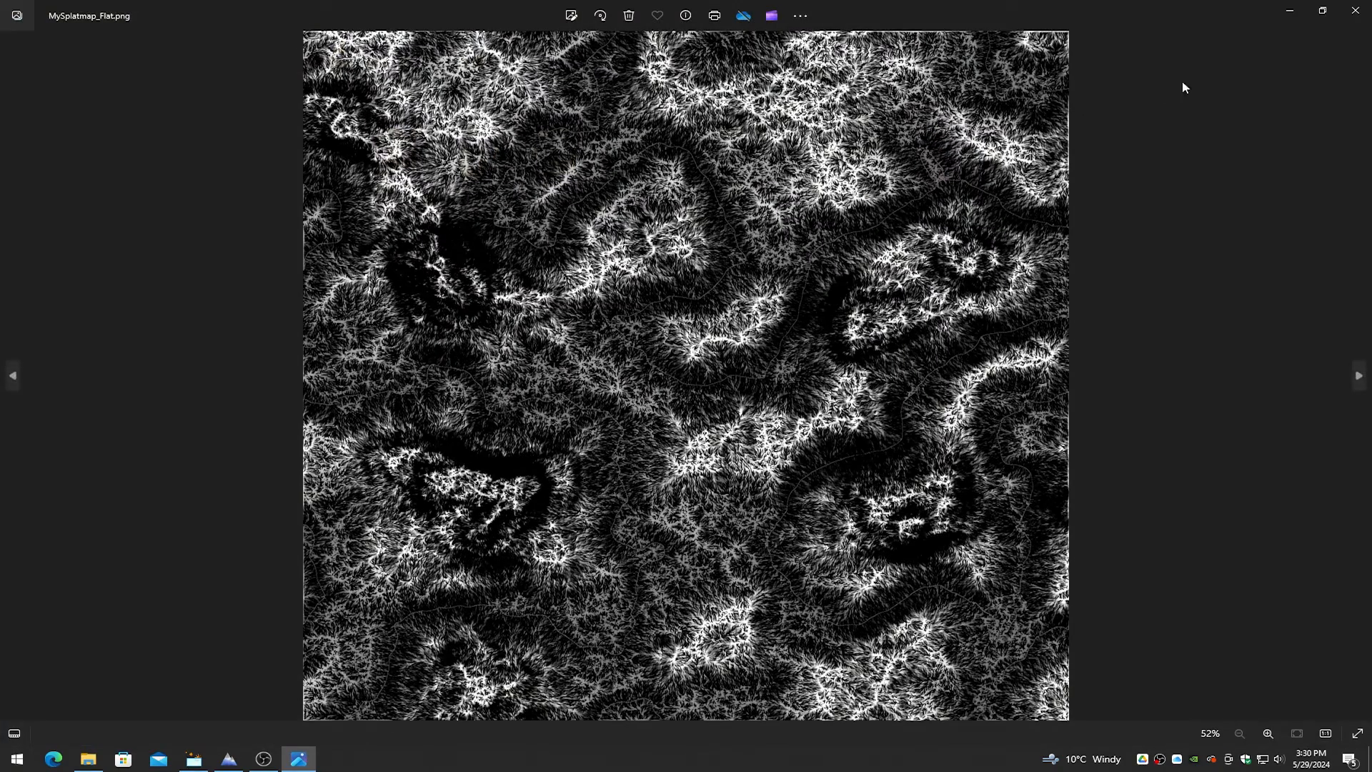
click(1355, 10)
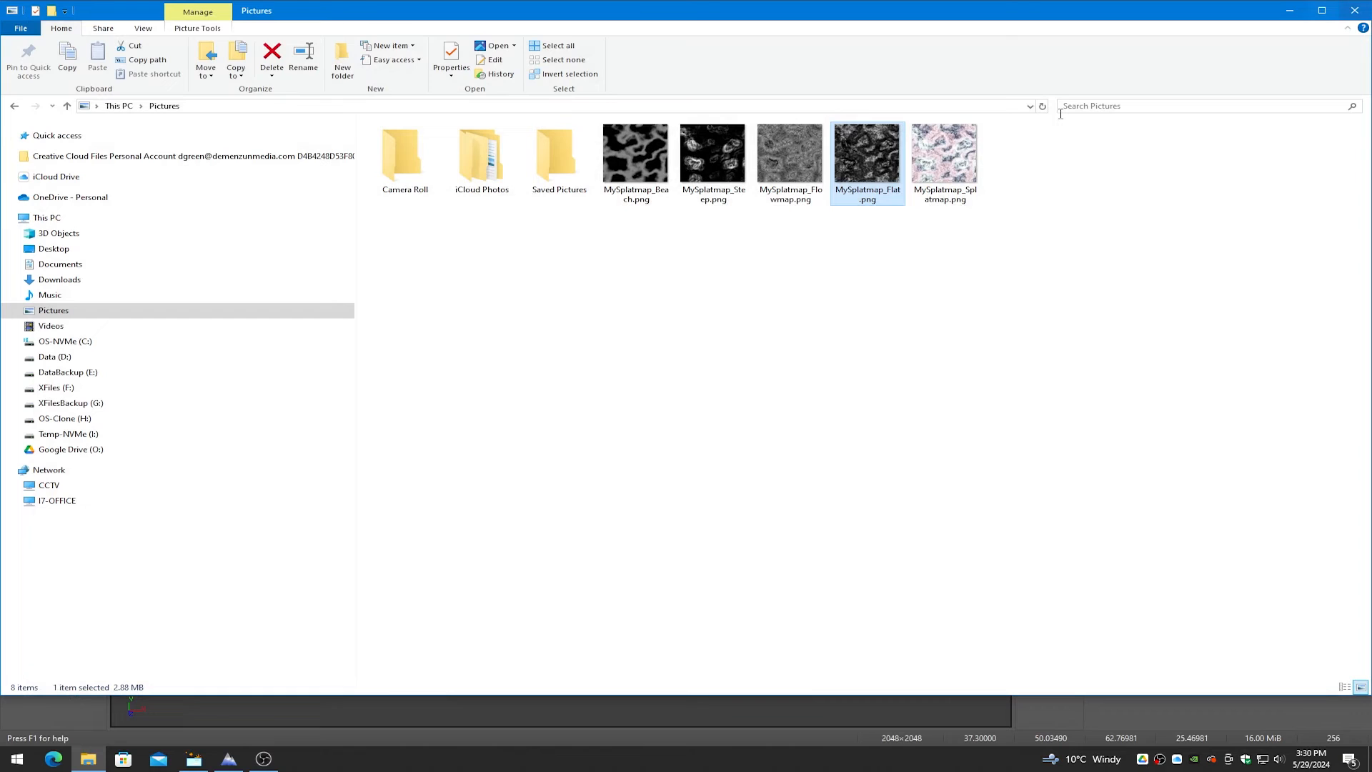
double_click(924, 165)
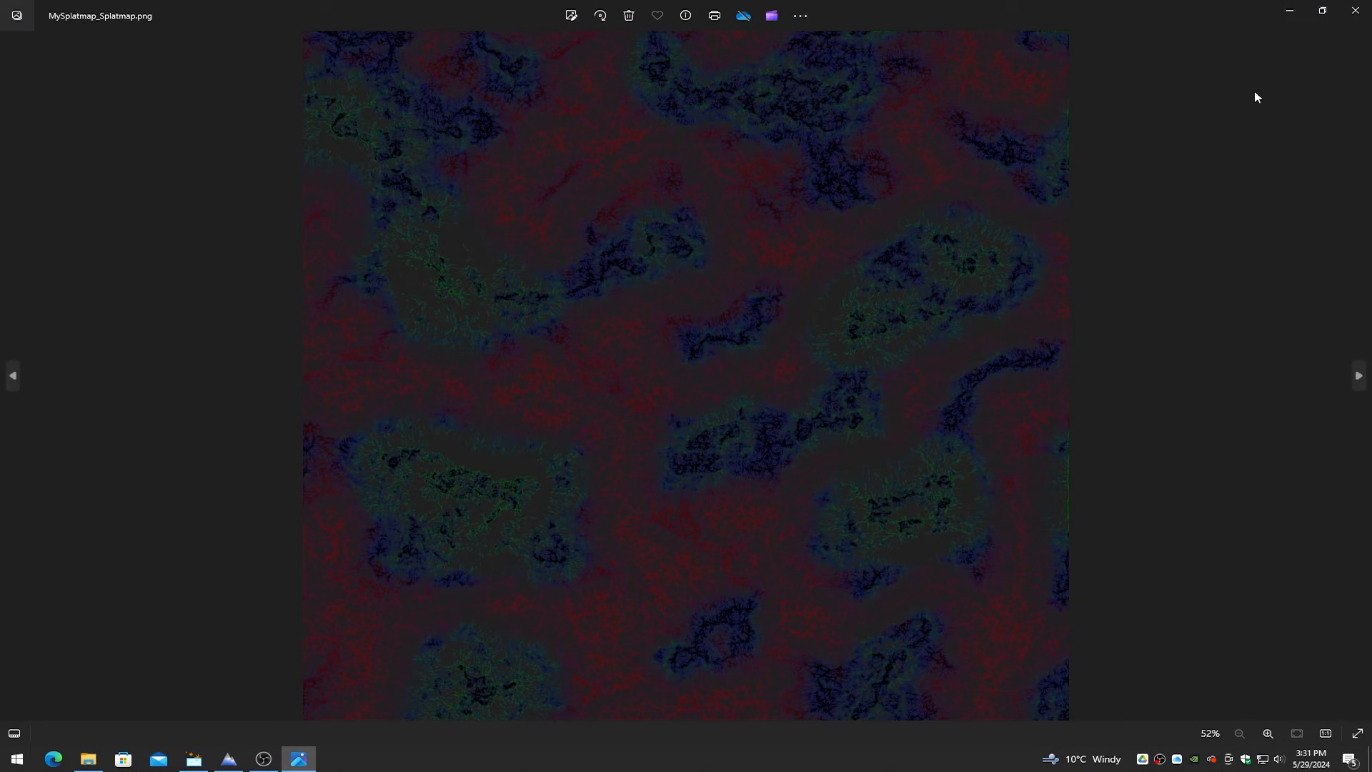
click(1355, 12)
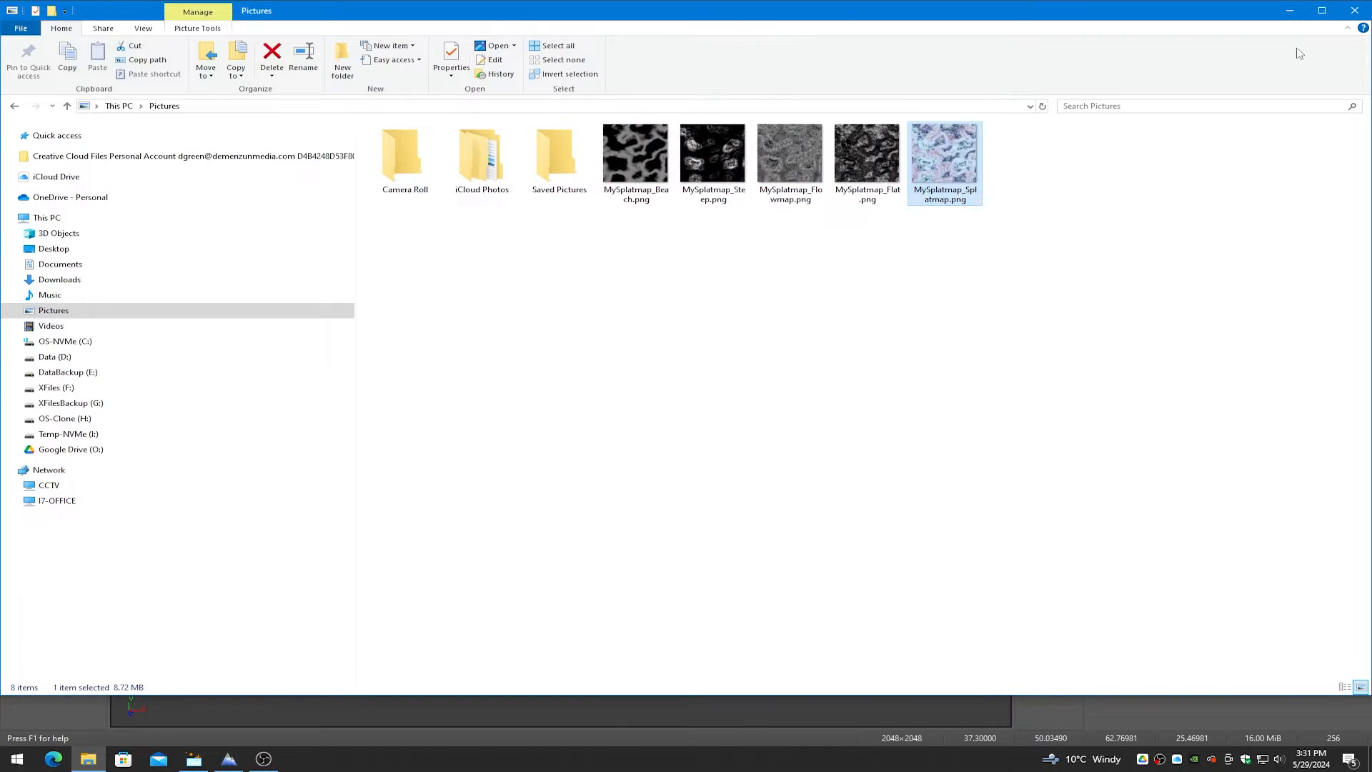
click(1289, 11)
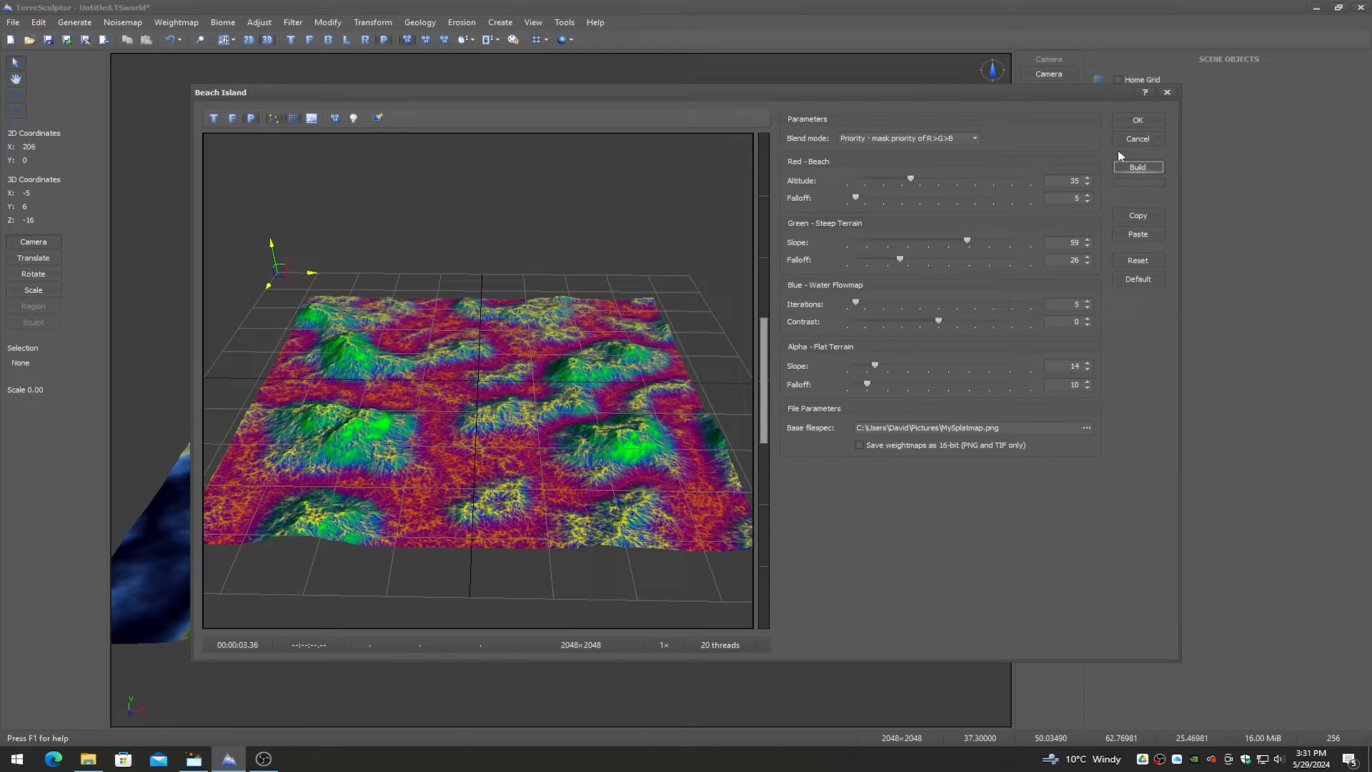
click(1138, 138)
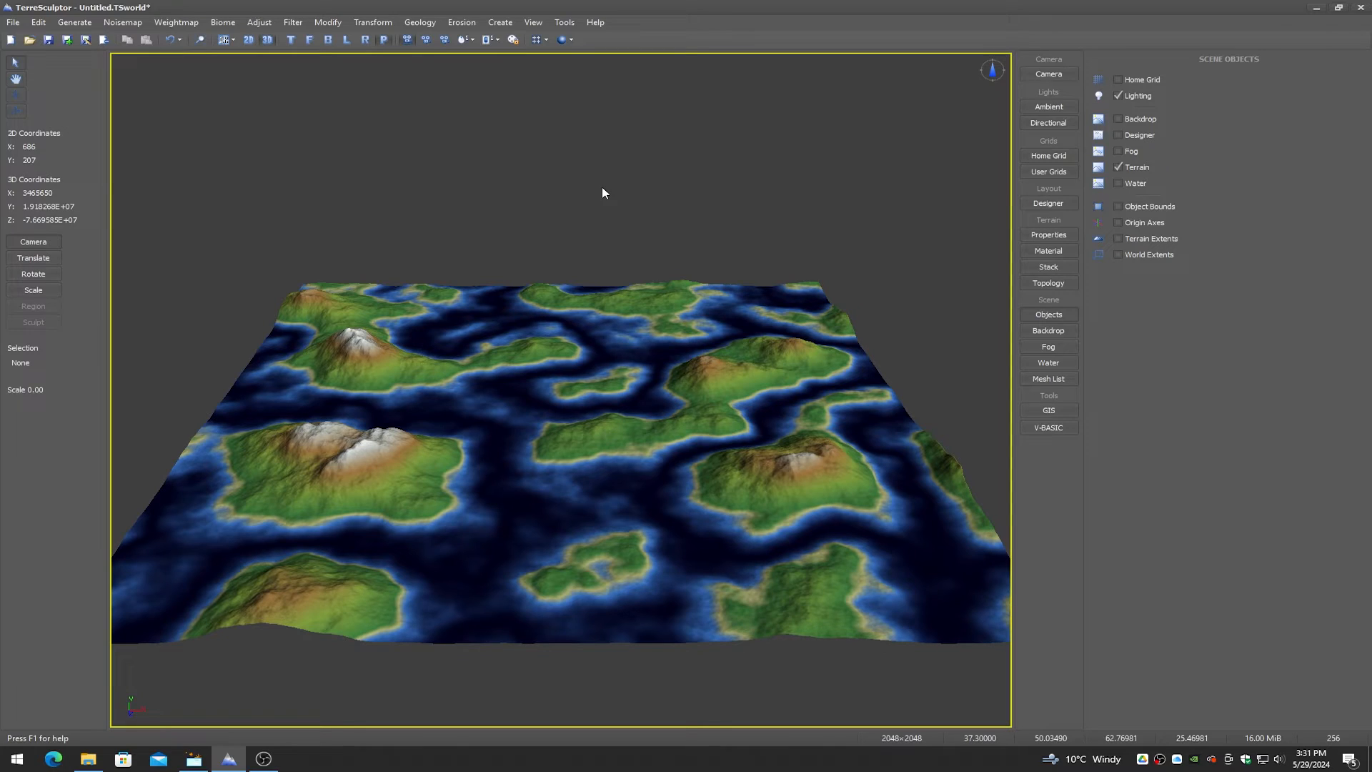
- Start a Meadow Mountain biome with the R>G>B priority mask blend mode and build it with 18 red water flowmap iterations
click(222, 23)
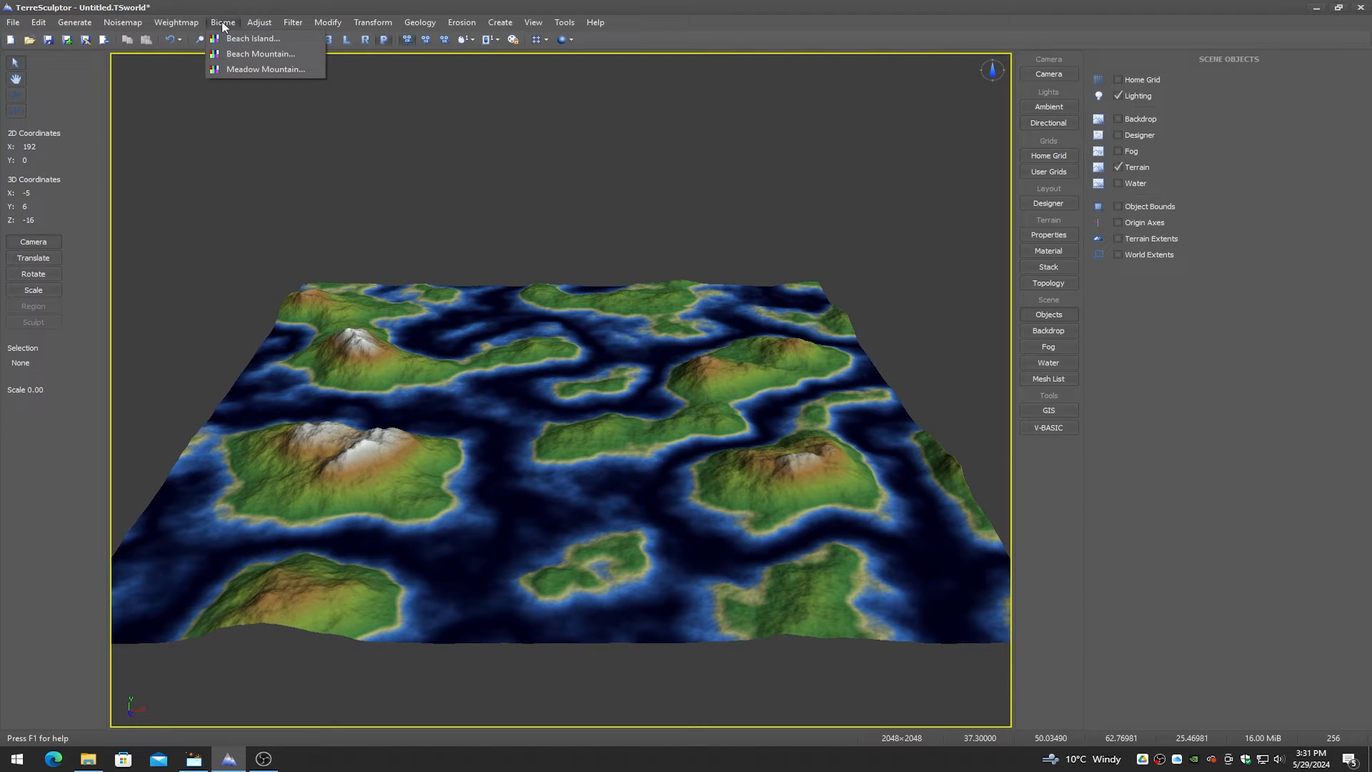
click(243, 69)
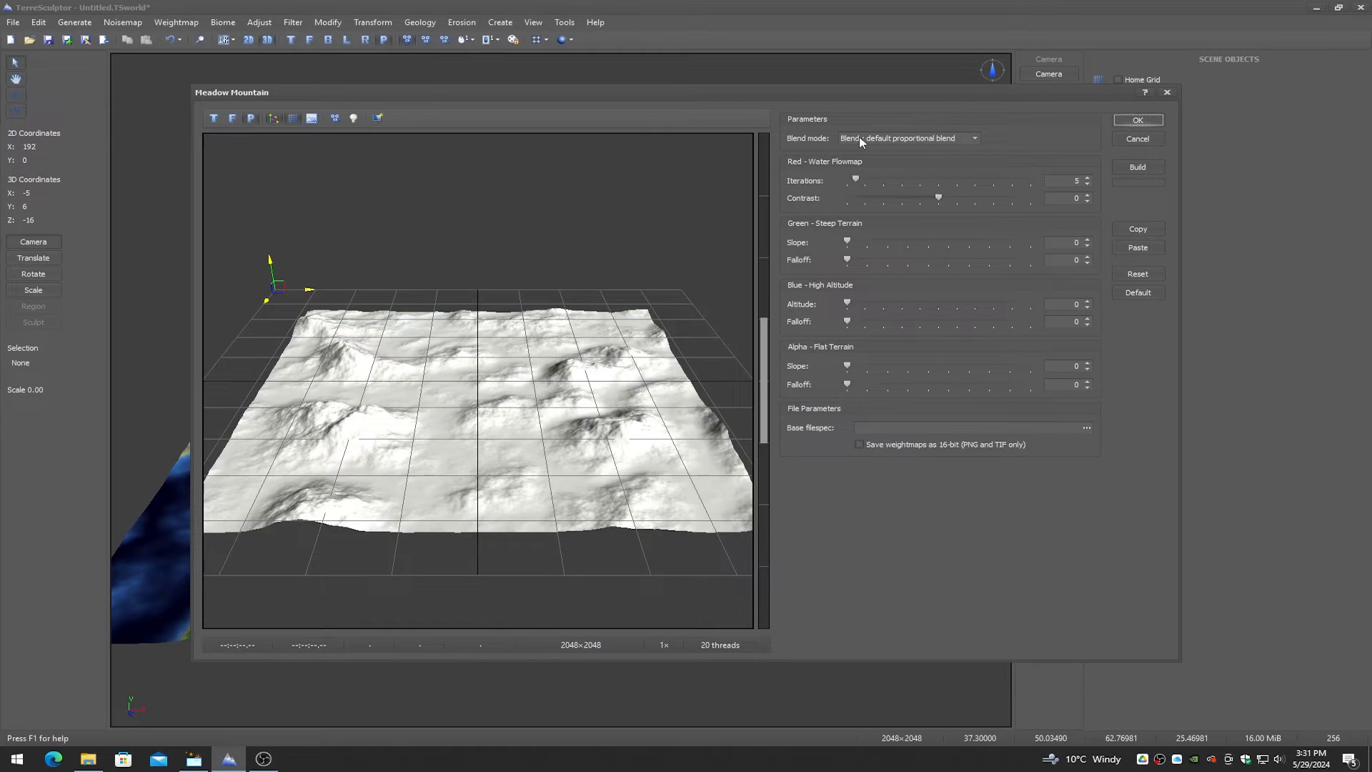
click(861, 140)
click(861, 155)
drag(860, 181, 879, 181)
click(1142, 166)
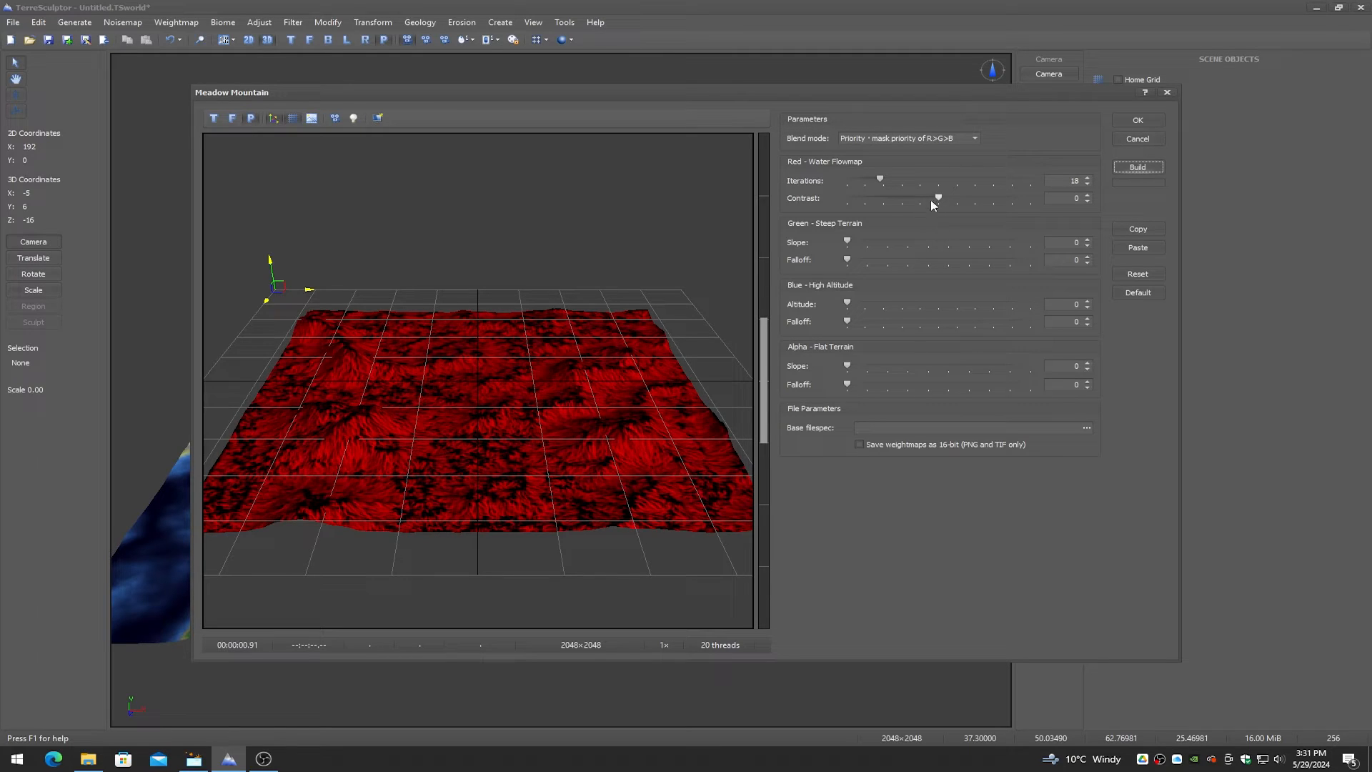
- Try a red water flowmap contrast of 27, set it to 1 instead, and inspect the flow pattern on the preview terrain
drag(939, 198, 964, 200)
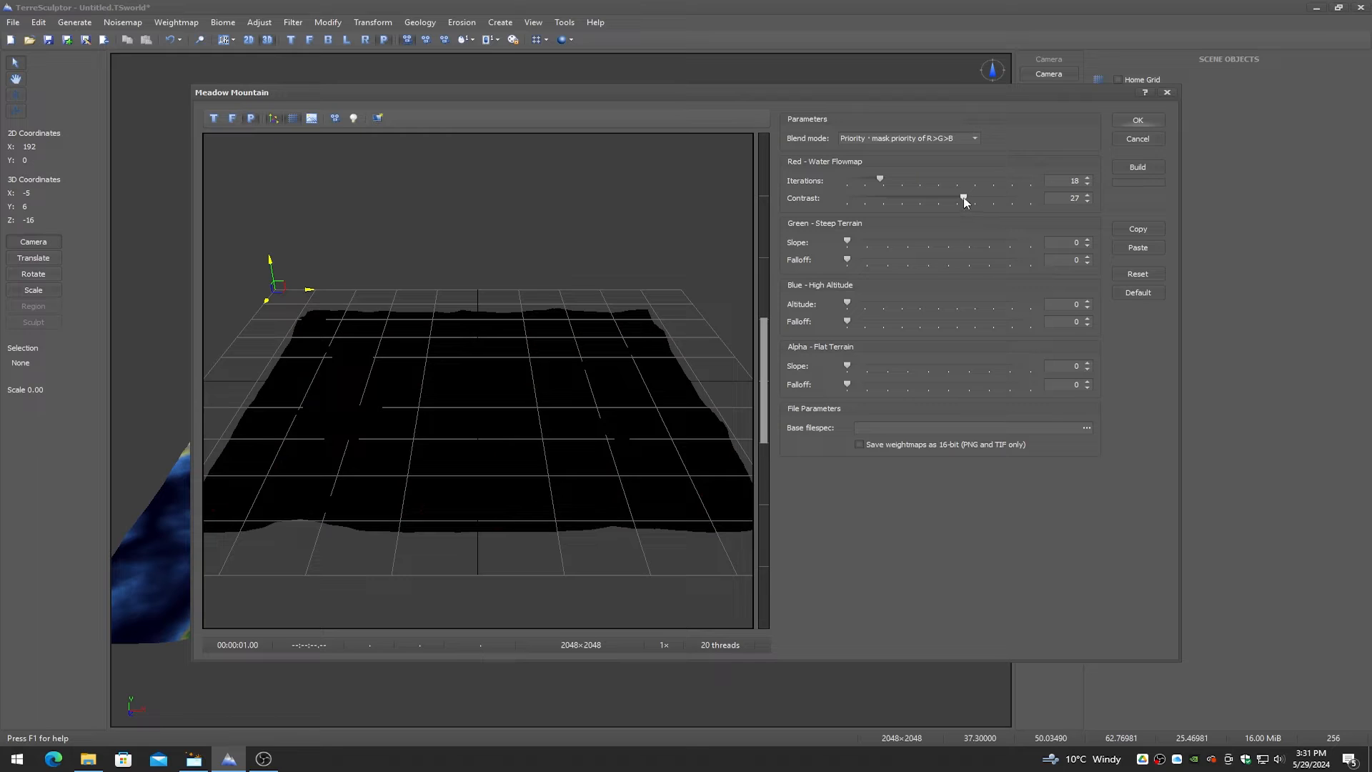
drag(964, 199, 939, 199)
drag(429, 373, 600, 364)
scroll(516, 374, up, 5)
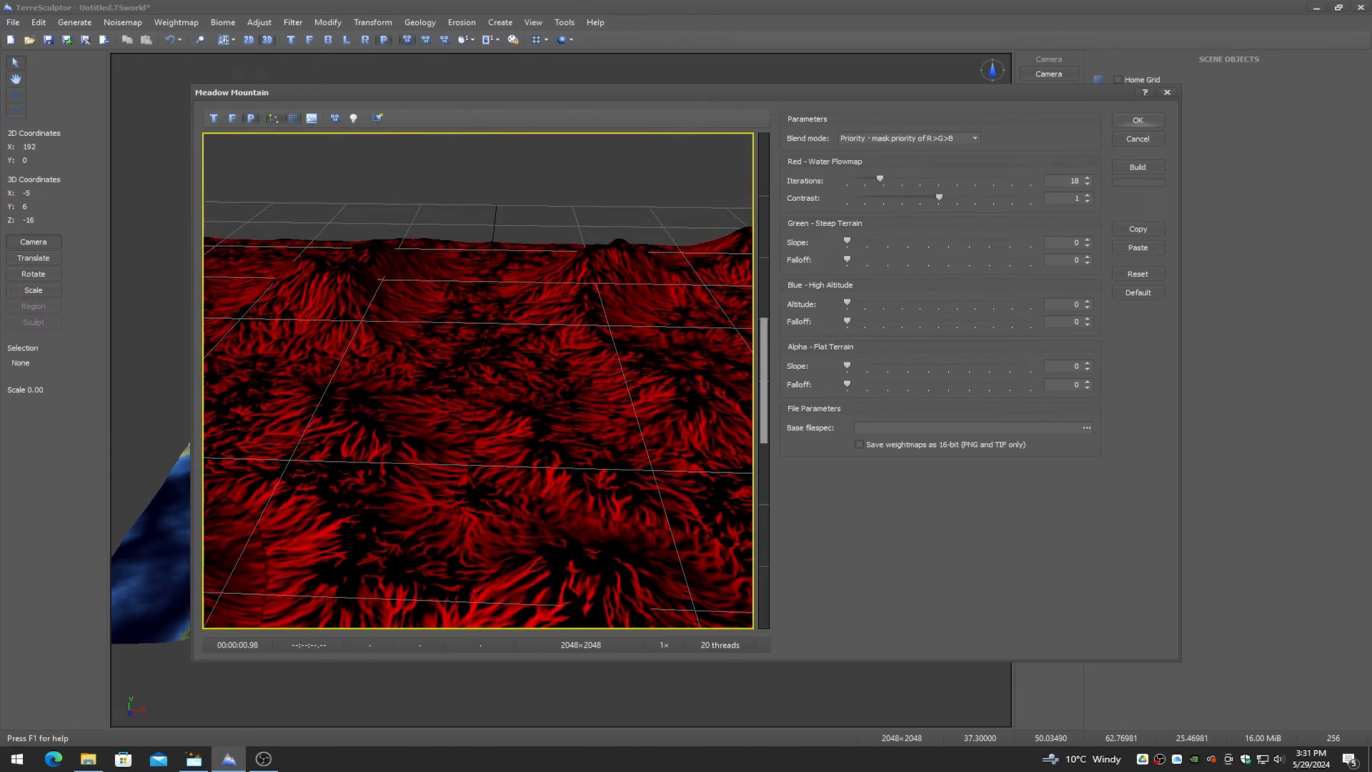
drag(477, 380, 550, 386)
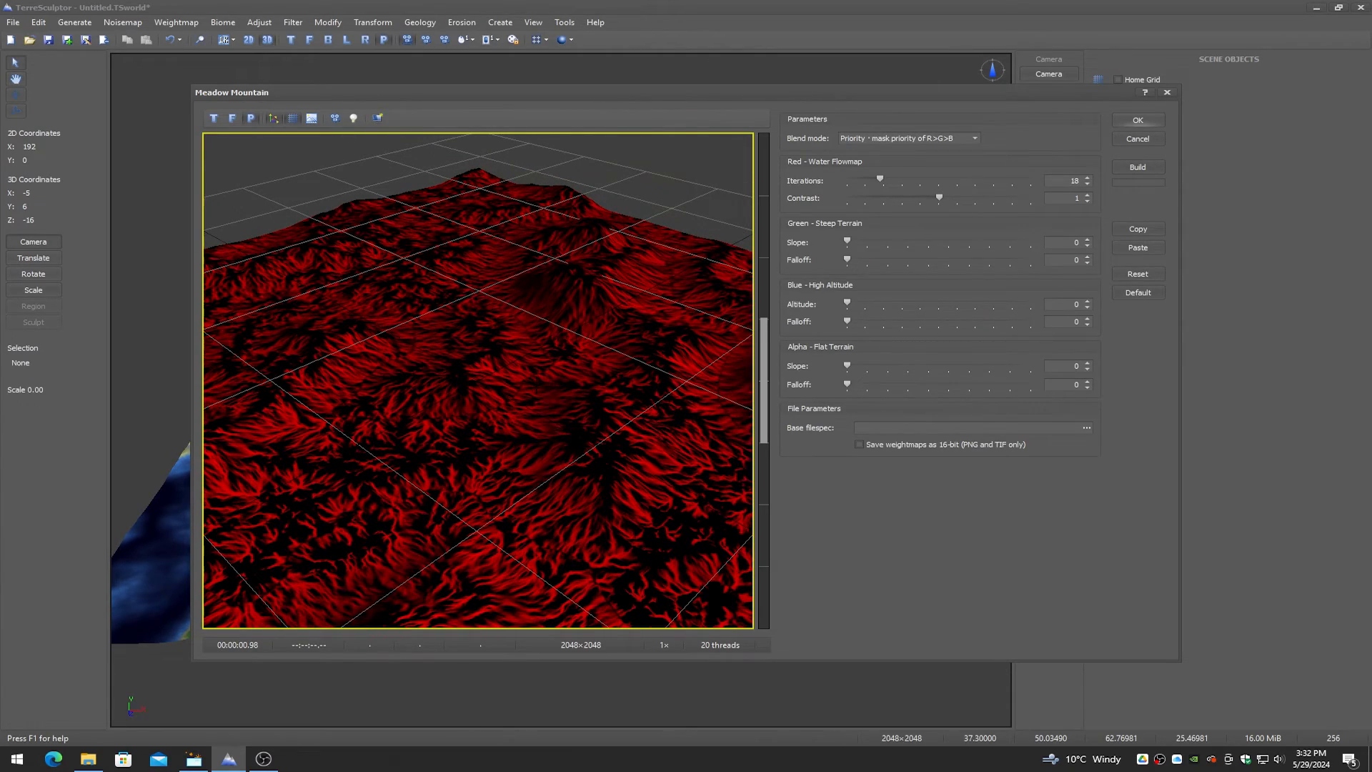
drag(500, 378, 579, 371)
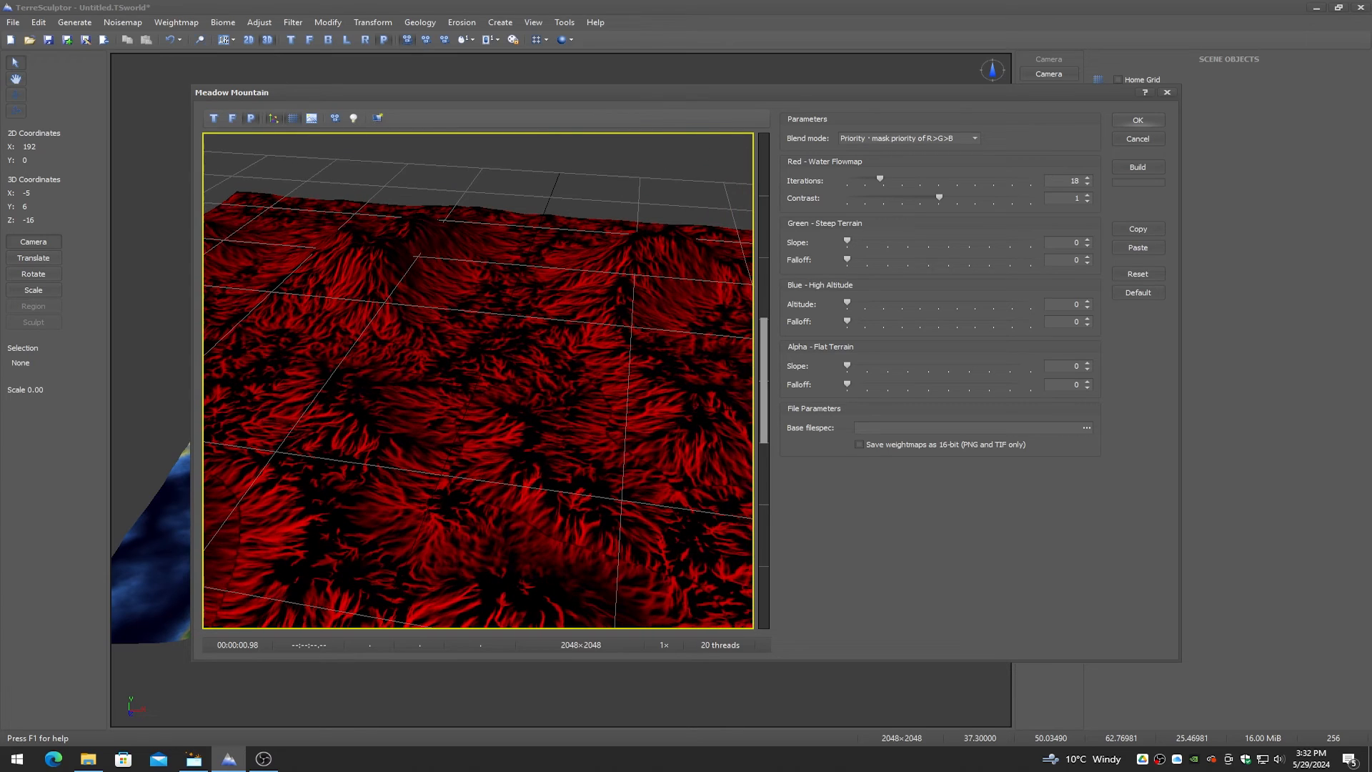
- Set the green steep terrain channel to slope 63 and falloff 12, and the blue high altitude channel to altitude 47 and falloff 9
drag(848, 242, 891, 243)
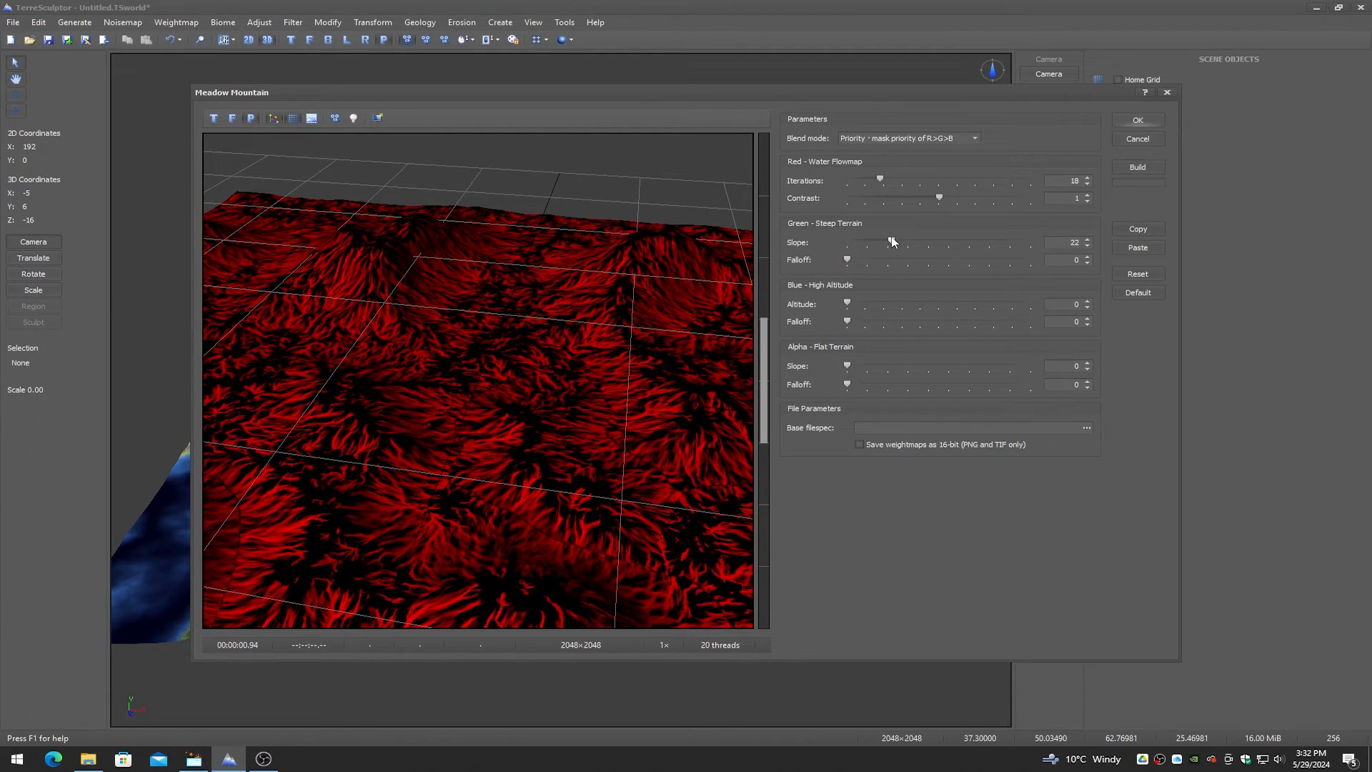
drag(928, 244, 976, 239)
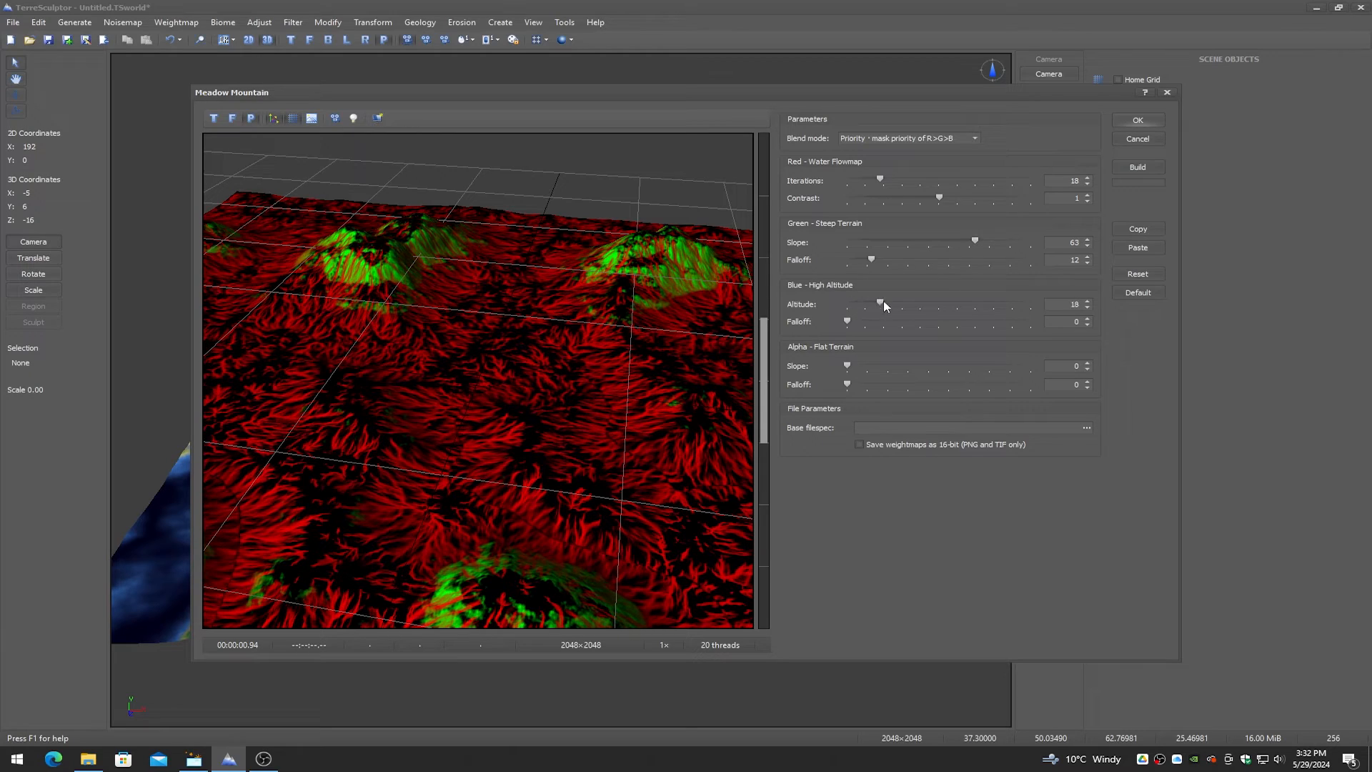
drag(881, 303, 858, 321)
drag(932, 304, 935, 306)
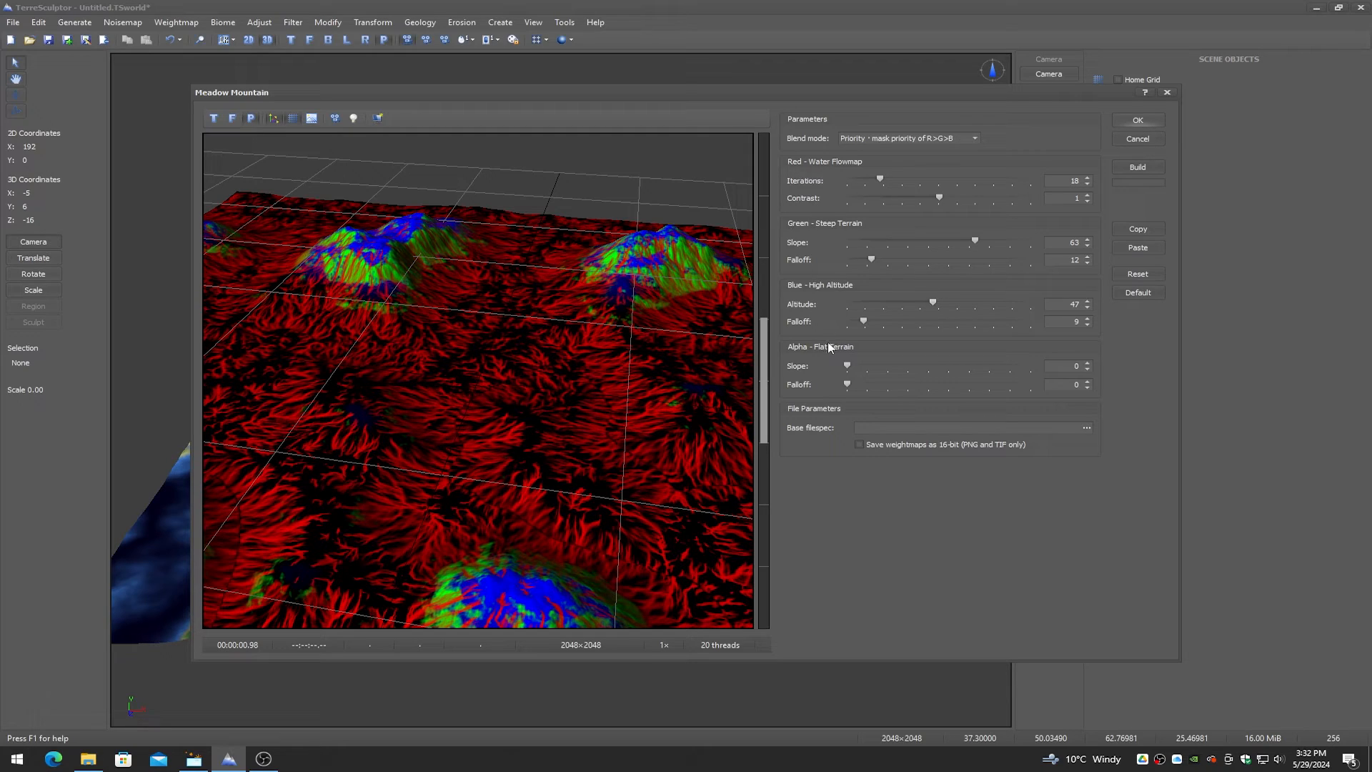
- Set the alpha flat terrain channel to slope 4 and falloff 4 and check the whole terrain in the preview
drag(847, 366, 923, 364)
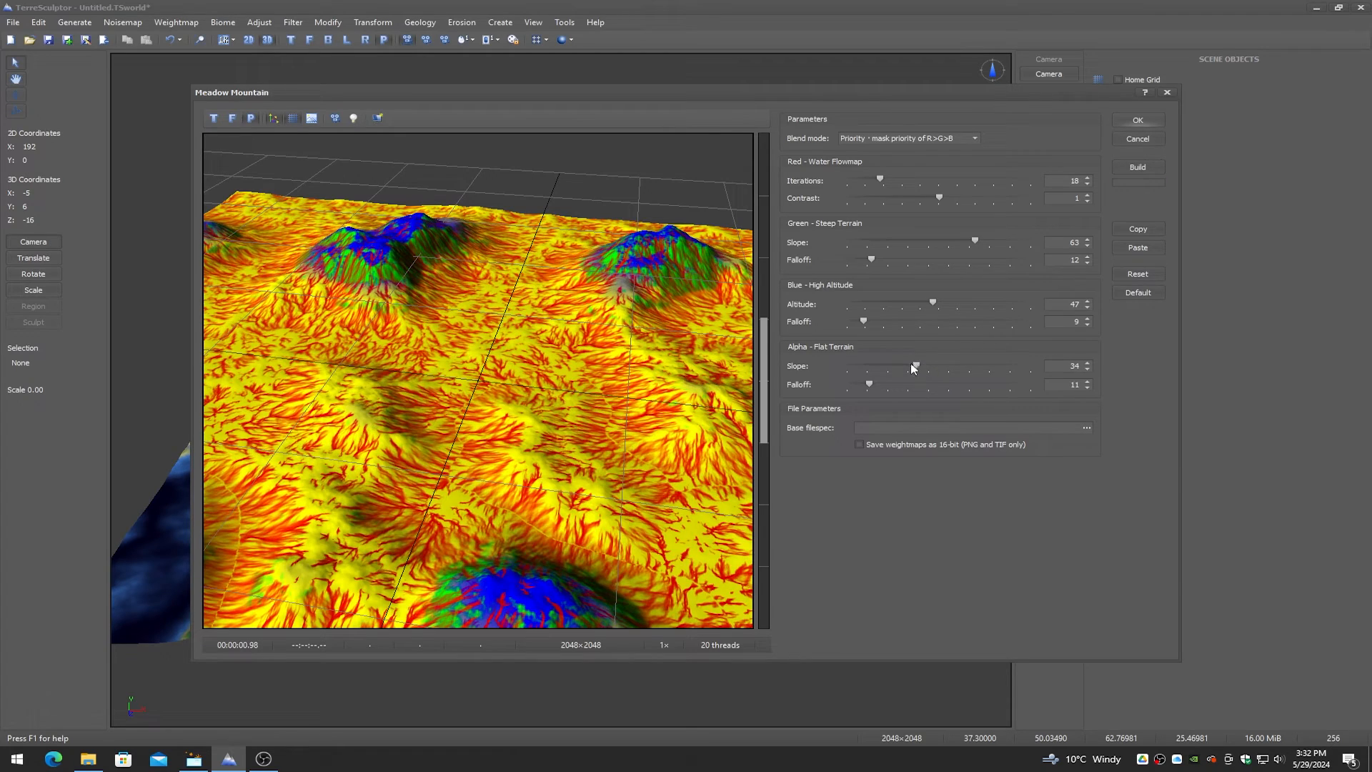
drag(912, 368, 888, 367)
drag(888, 366, 856, 366)
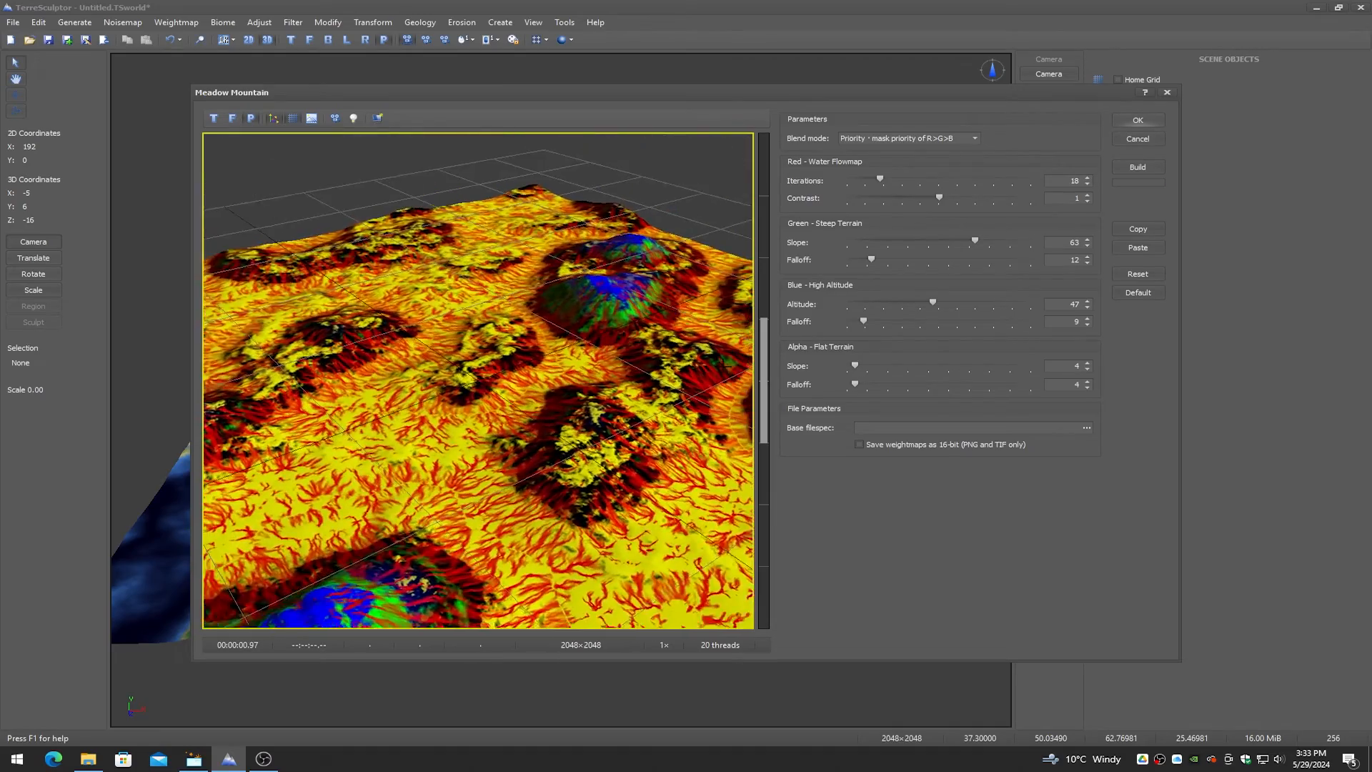
scroll(733, 366, down, 5)
scroll(705, 369, up, 2)
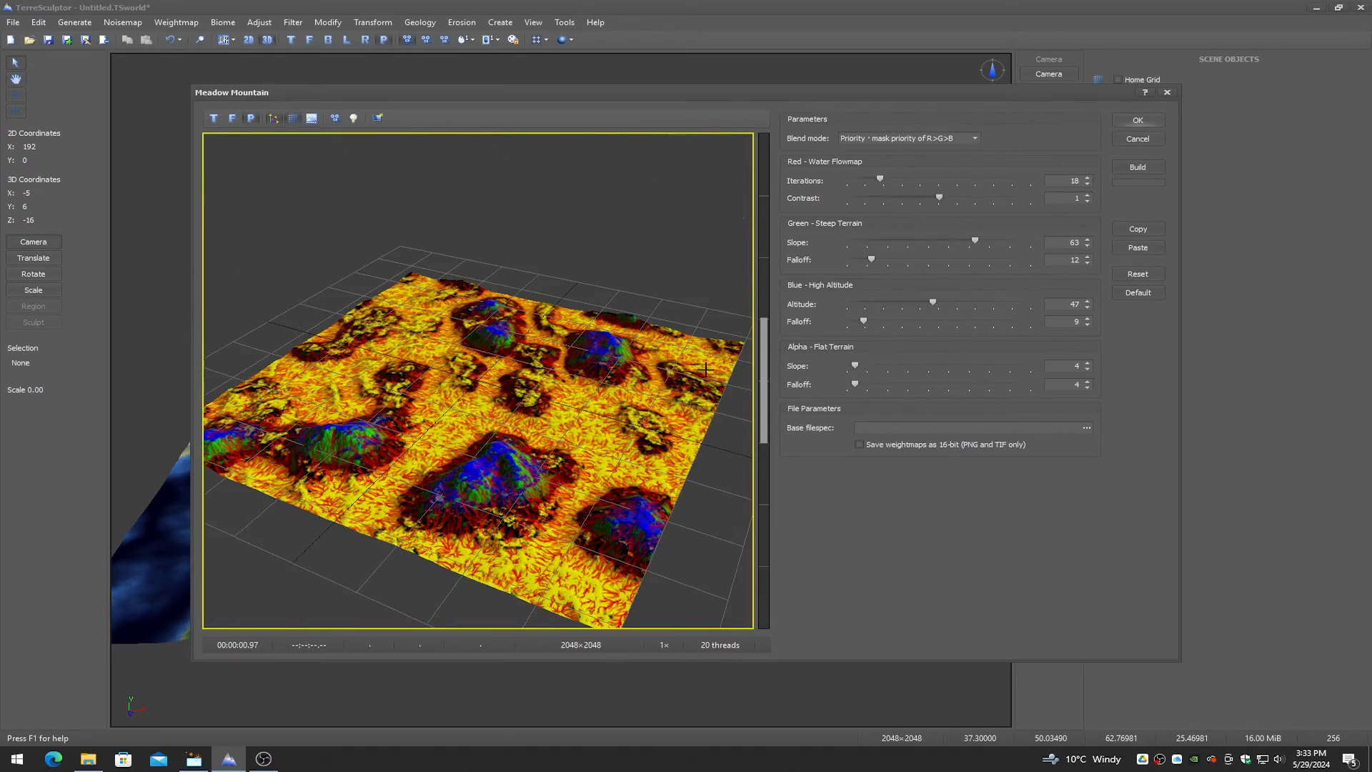
drag(705, 369, 667, 373)
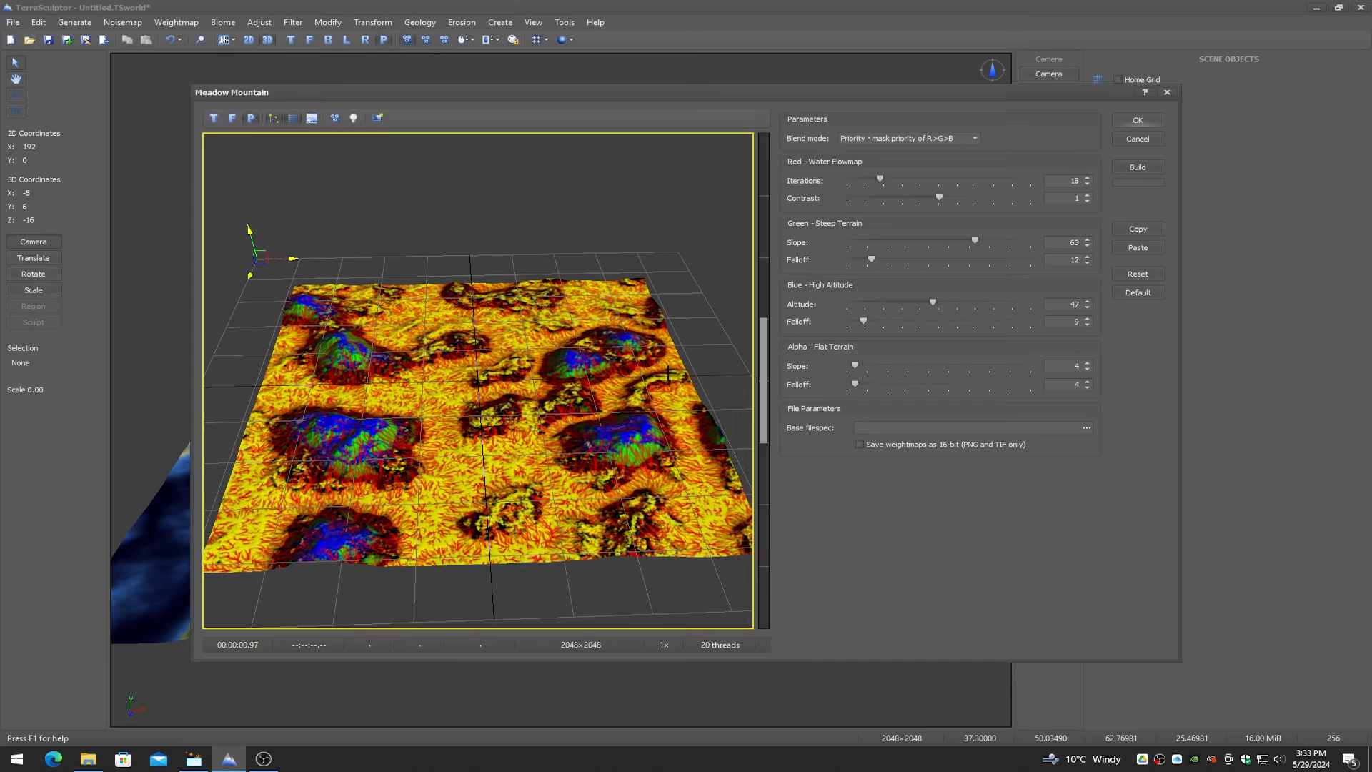
- Set the base output file to the PNG MyNextSplatmap in the Pictures folder, build the weightmaps and splatmap, and close the biome
click(1086, 427)
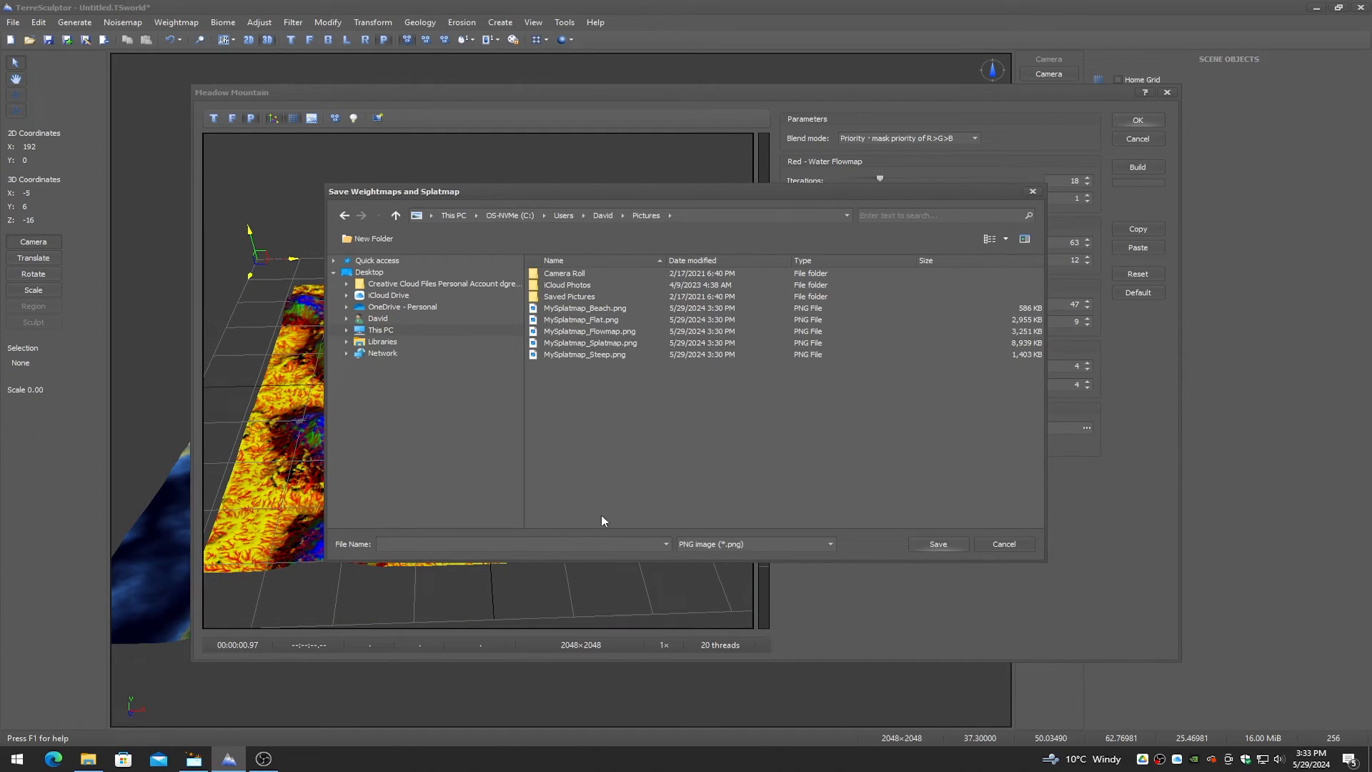
text(MyNextSplatmap)
click(938, 544)
click(1137, 166)
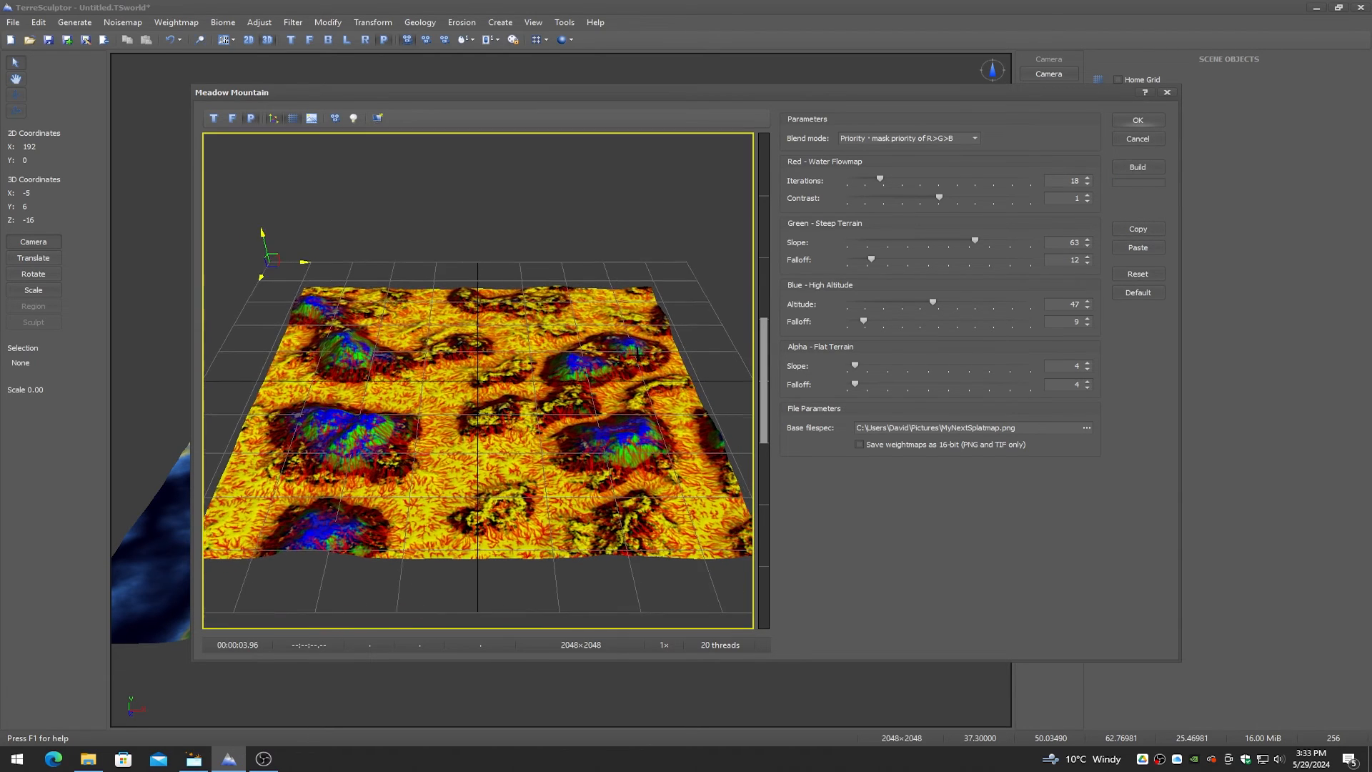
click(1134, 140)
- Switch to the Pictures folder in File Explorer and view the MyNextSplatmap flowmap, steep and high altitude weightmap images
click(87, 759)
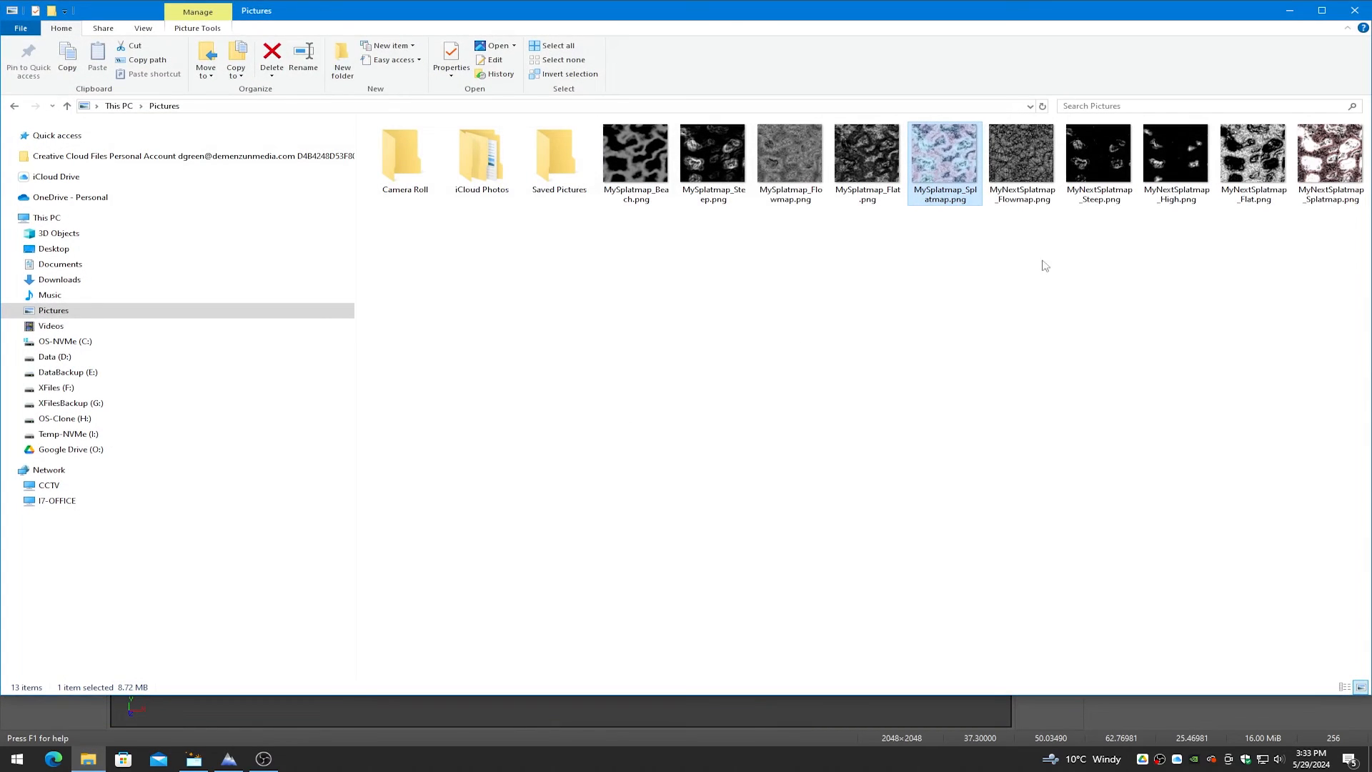
double_click(1026, 167)
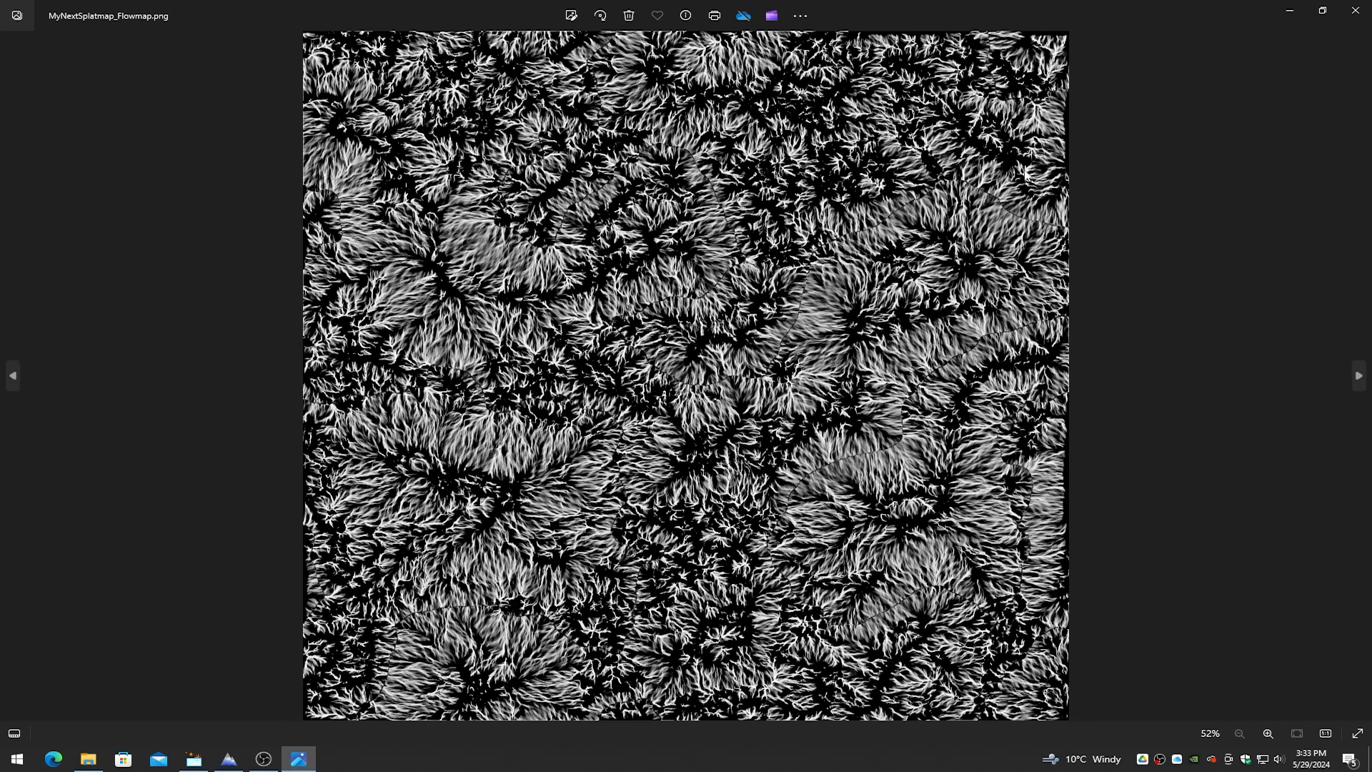
key(alt+F4)
double_click(1106, 162)
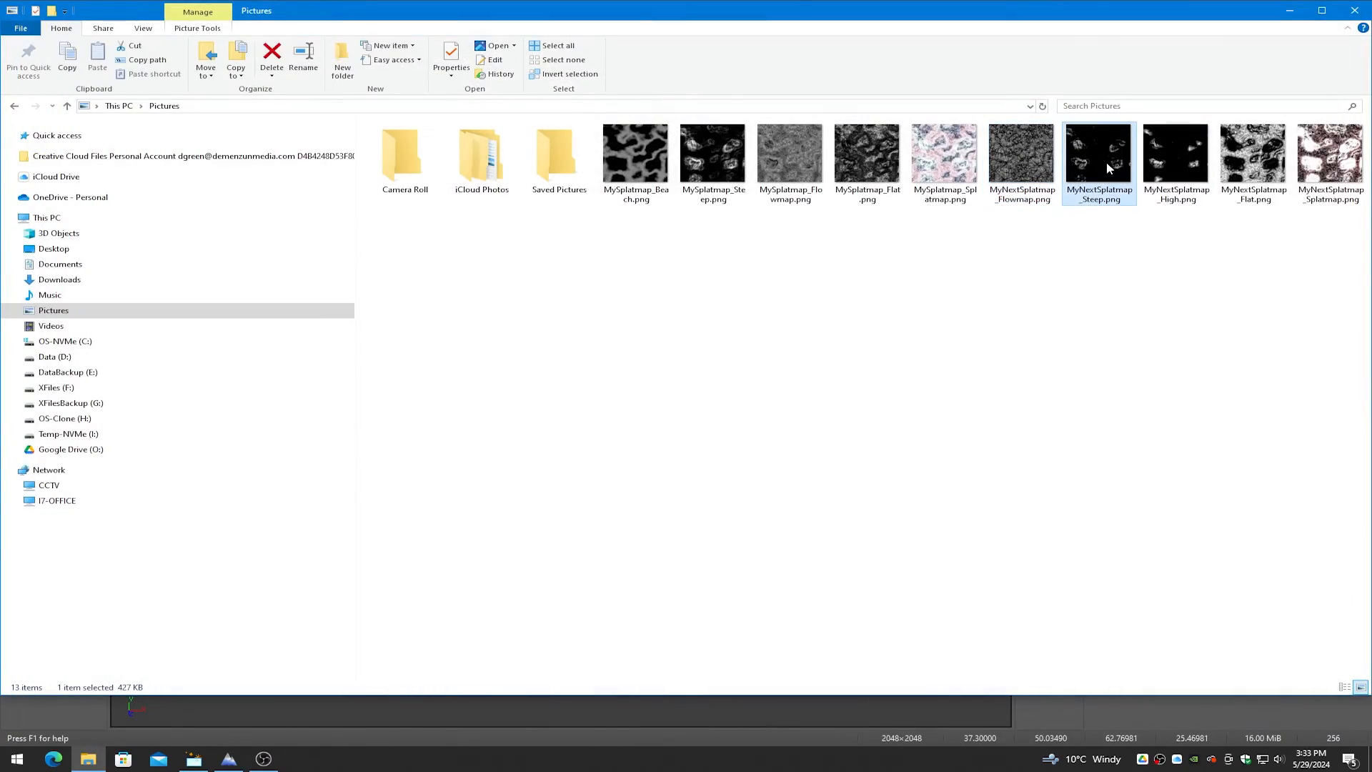
key(alt+F4)
double_click(1165, 163)
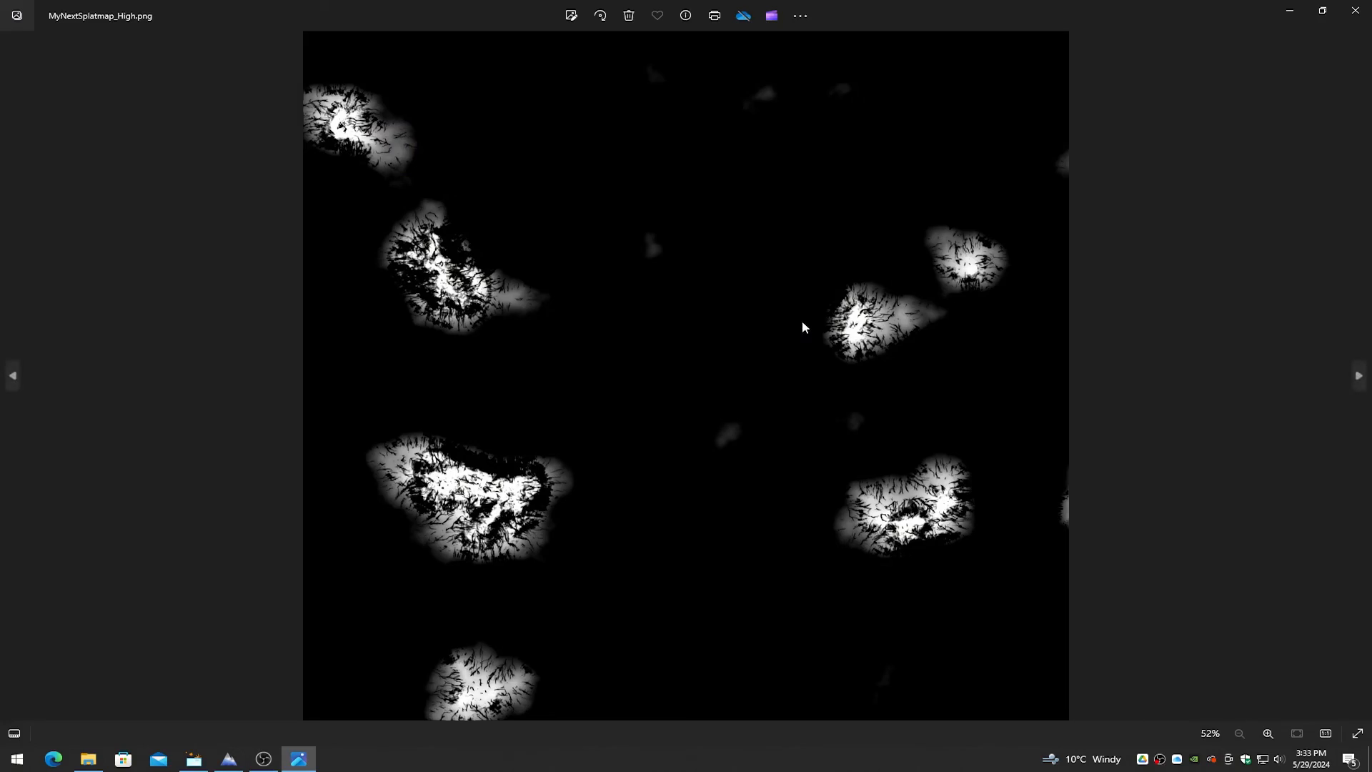
key(alt+F4)
- View the MyNextSplatmap flat weightmap and splatmap images and return to TerreSculptor
double_click(1255, 164)
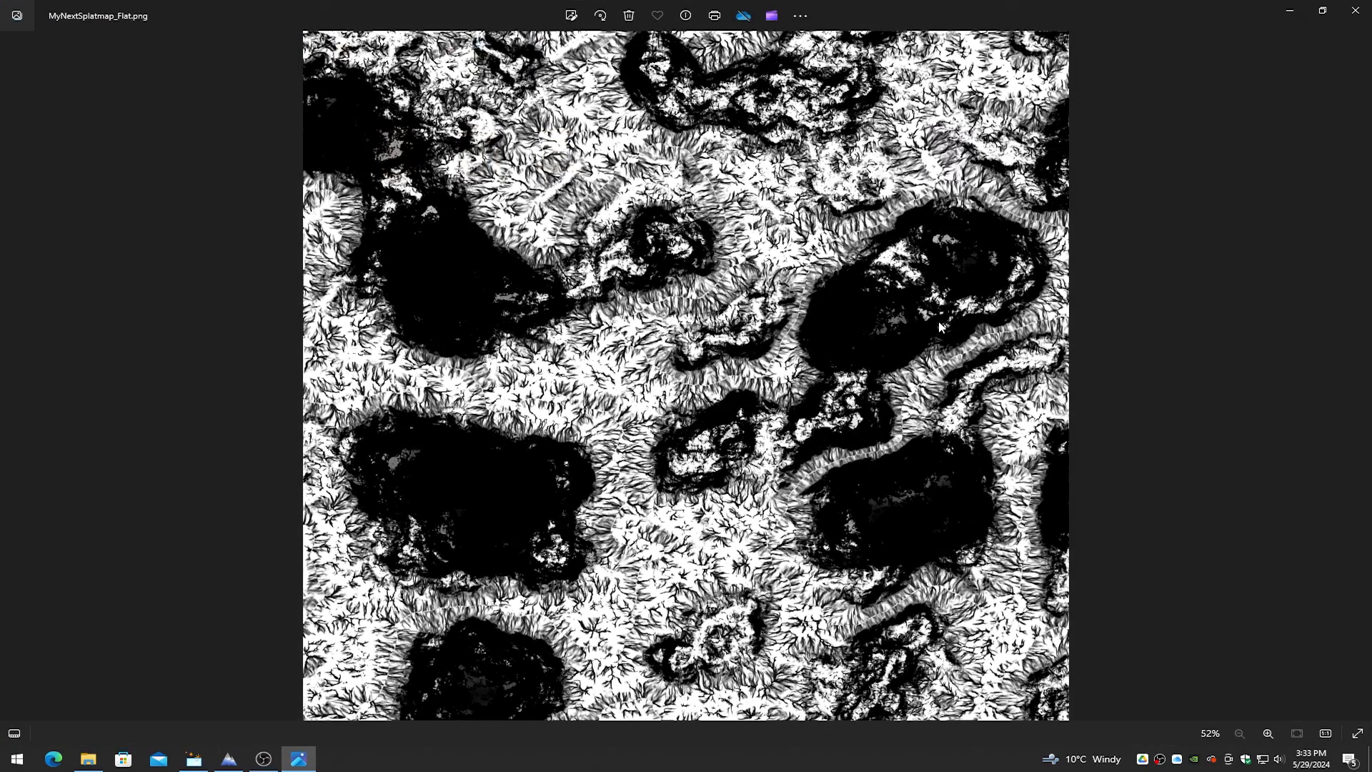
key(alt+F4)
double_click(1329, 161)
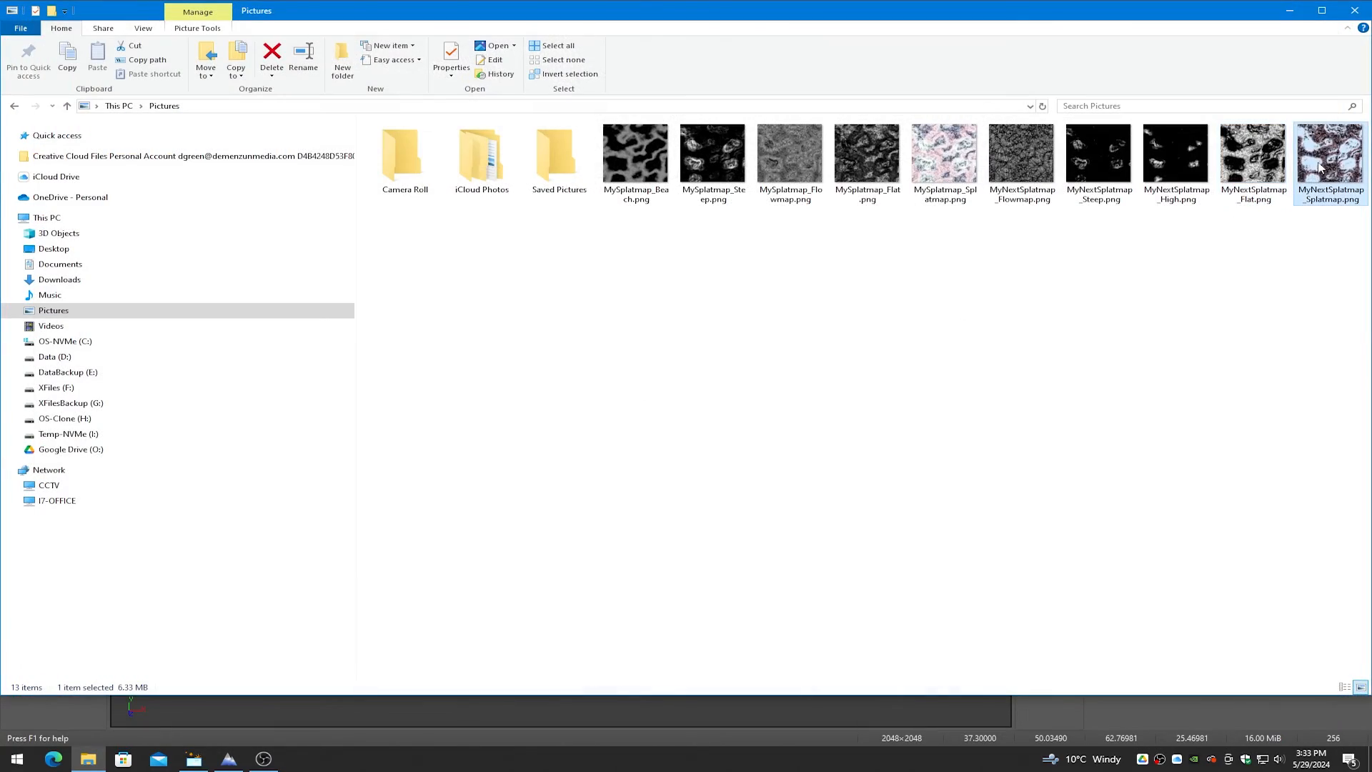
key(alt+F4)
click(1289, 10)
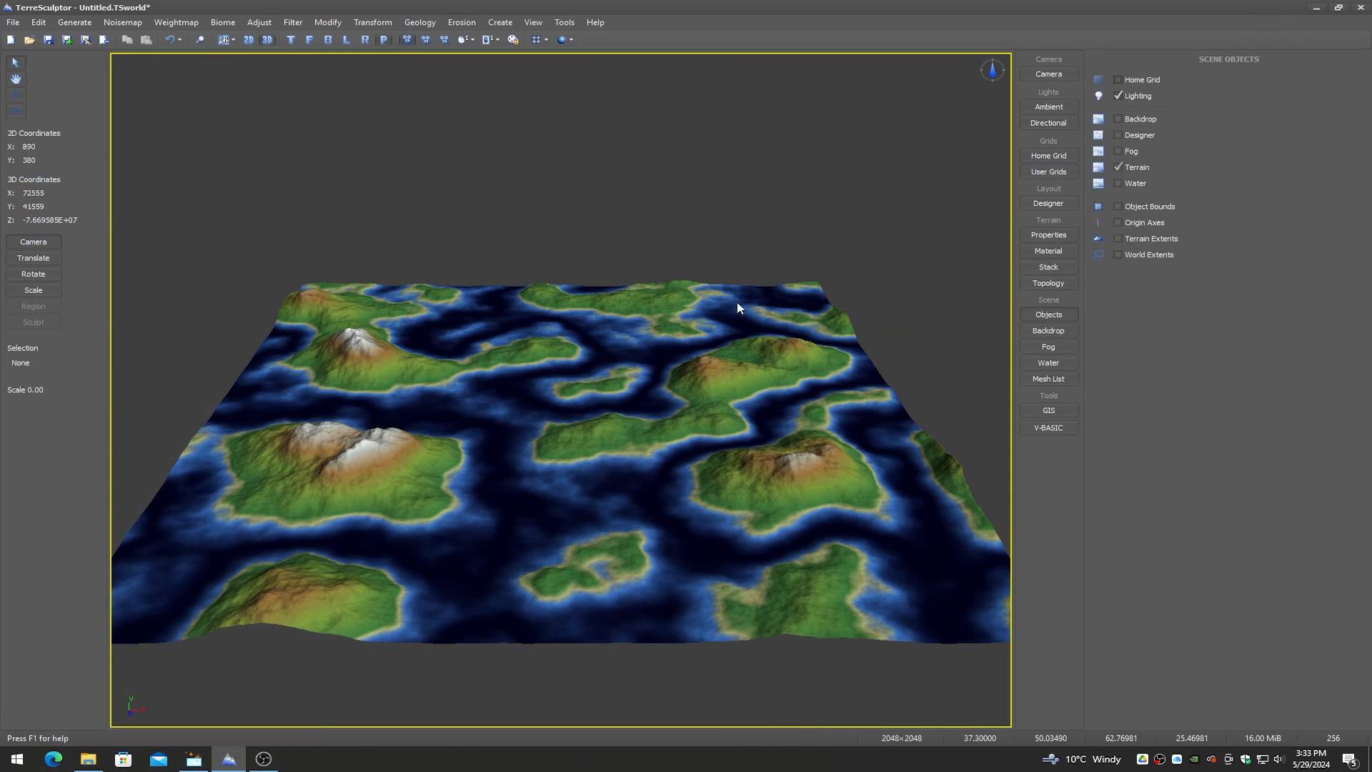
drag(722, 305, 721, 341)
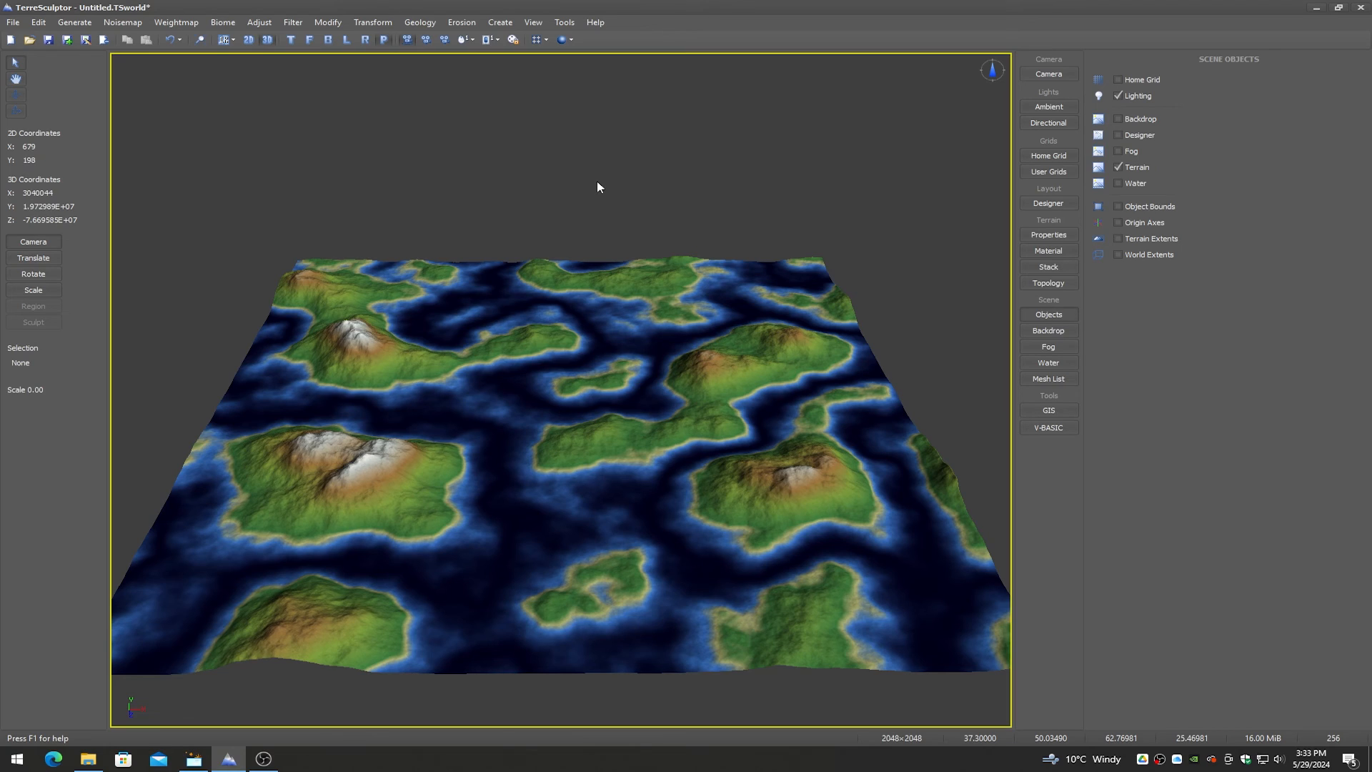
click(220, 22)
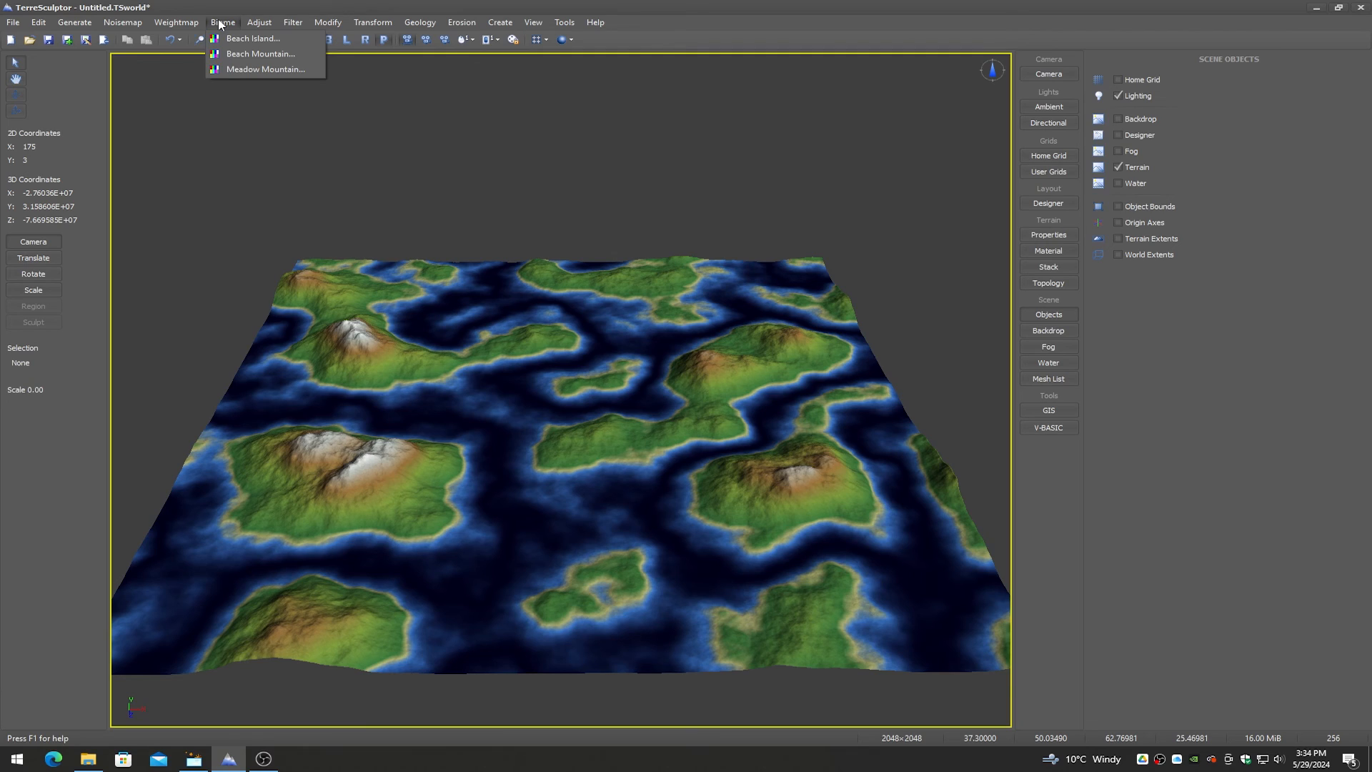
click(146, 79)
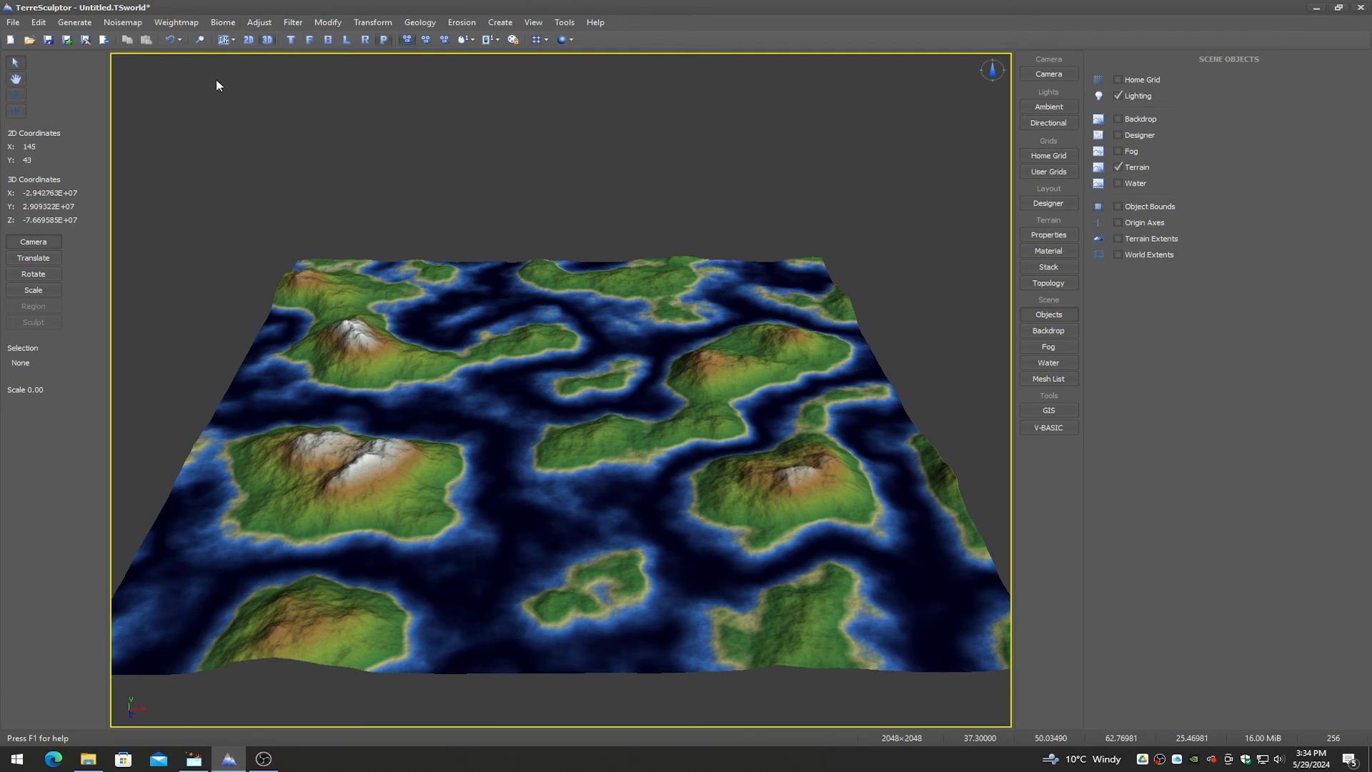
click(224, 24)
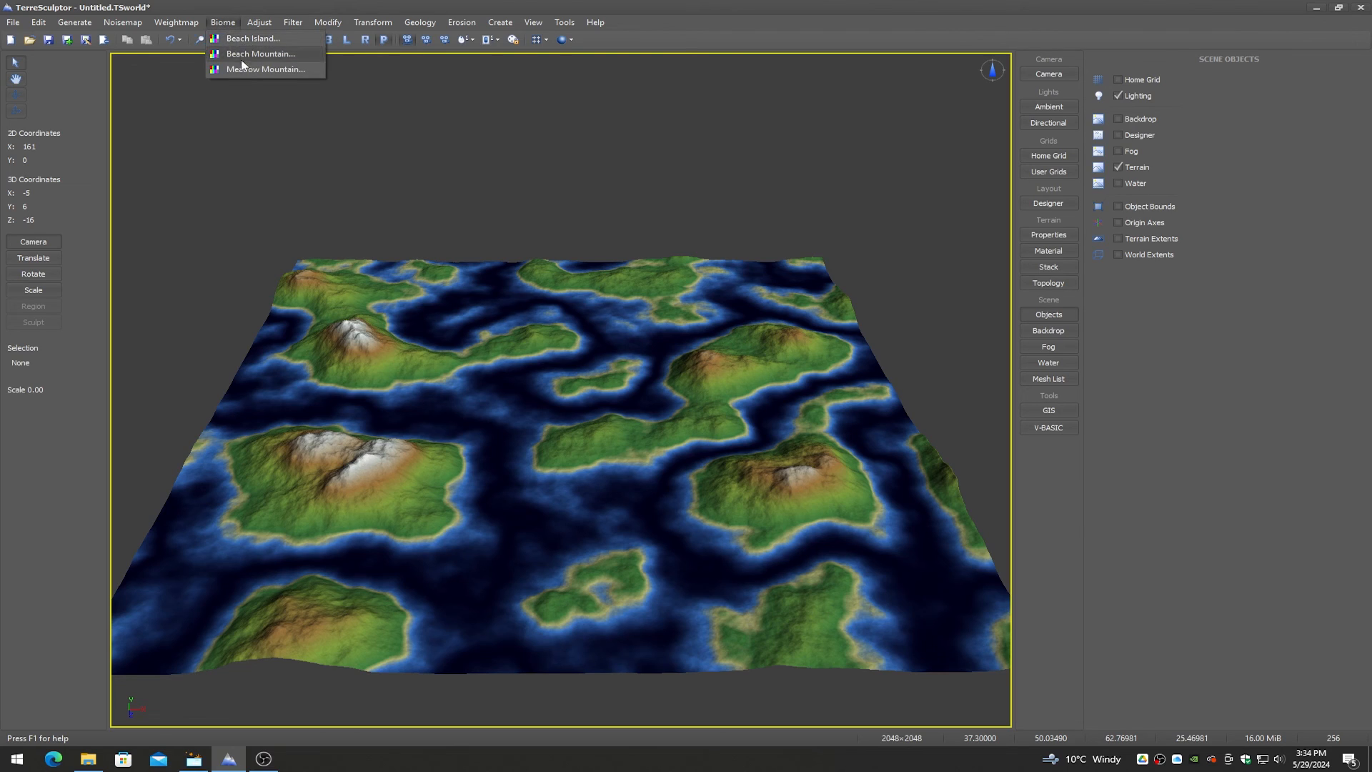
click(224, 24)
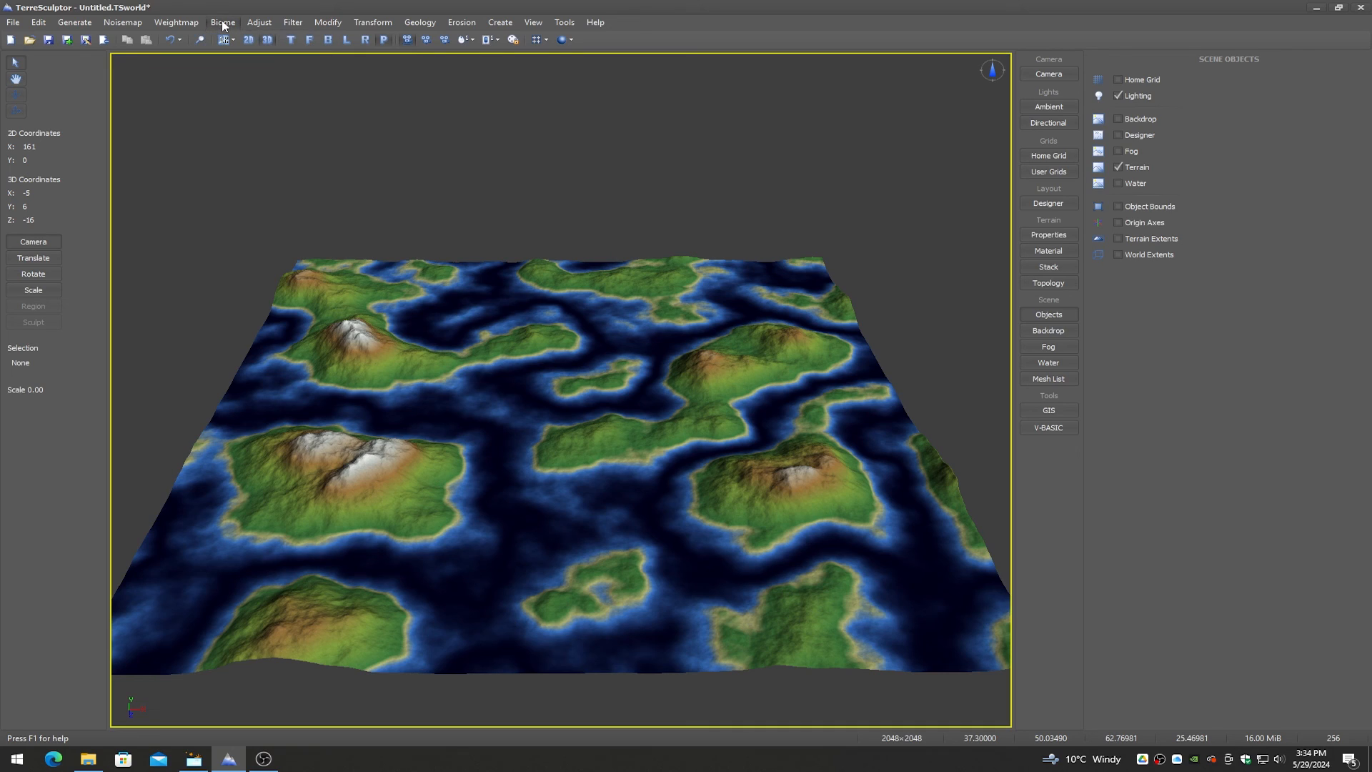